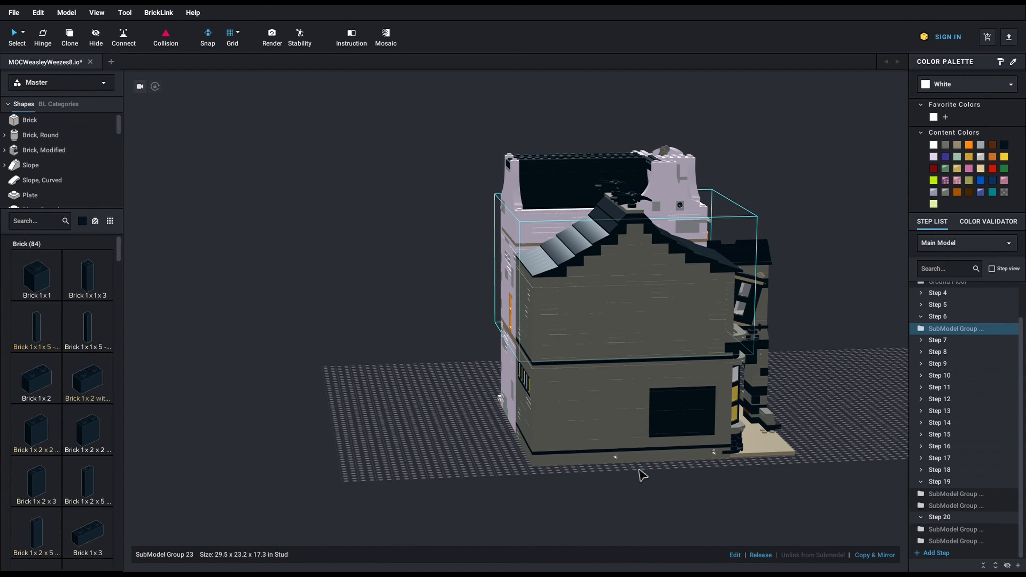
Step: Look over the building from several sides and set the Ground Floor submodel as the view origin
{"action": "right_click_drag", "start_coordinate": [645, 427], "coordinate": [678, 436]}
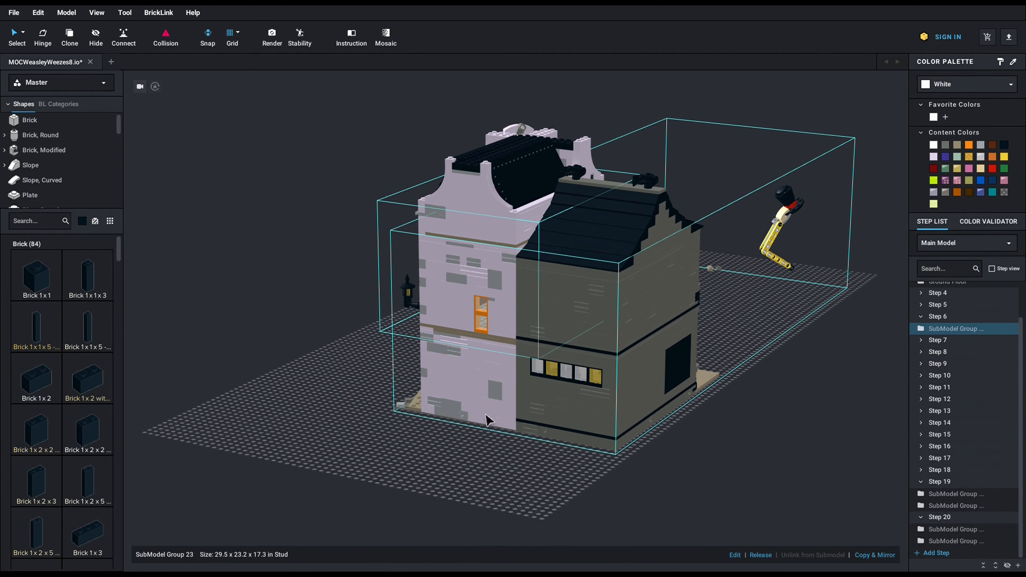
{"action": "right_click_drag", "start_coordinate": [580, 429], "coordinate": [540, 430]}
{"action": "mouse_move", "coordinate": [614, 471]}
{"action": "right_mouse_down"}
{"action": "mouse_move", "coordinate": [581, 470]}
{"action": "mouse_move", "coordinate": [614, 469]}
{"action": "right_mouse_up"}
{"action": "scroll", "coordinate": [590, 464], "scroll_direction": "up", "scroll_amount": 3}
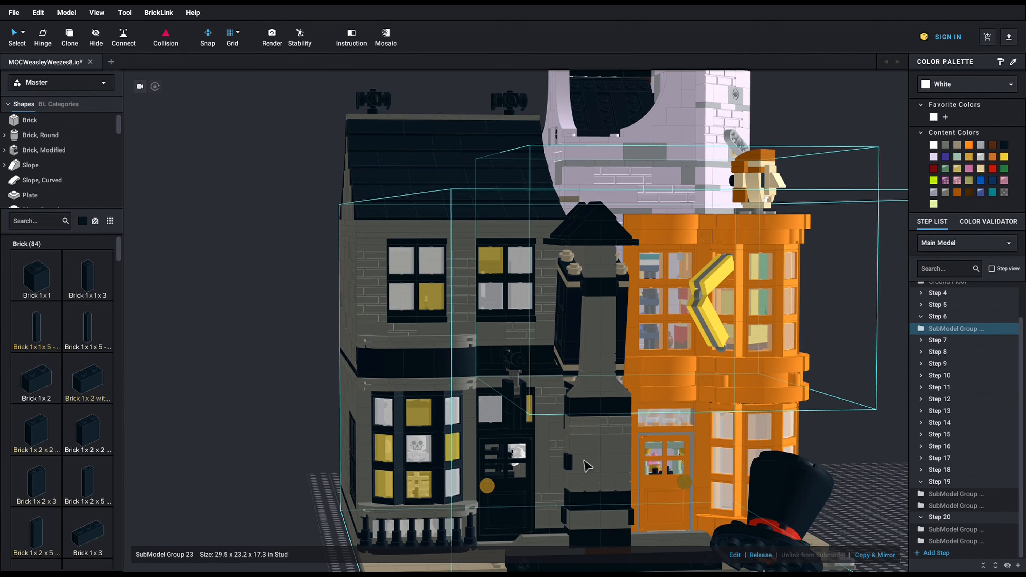
{"action": "scroll", "coordinate": [587, 466], "scroll_direction": "down", "scroll_amount": 6}
{"action": "right_click", "coordinate": [590, 491]}
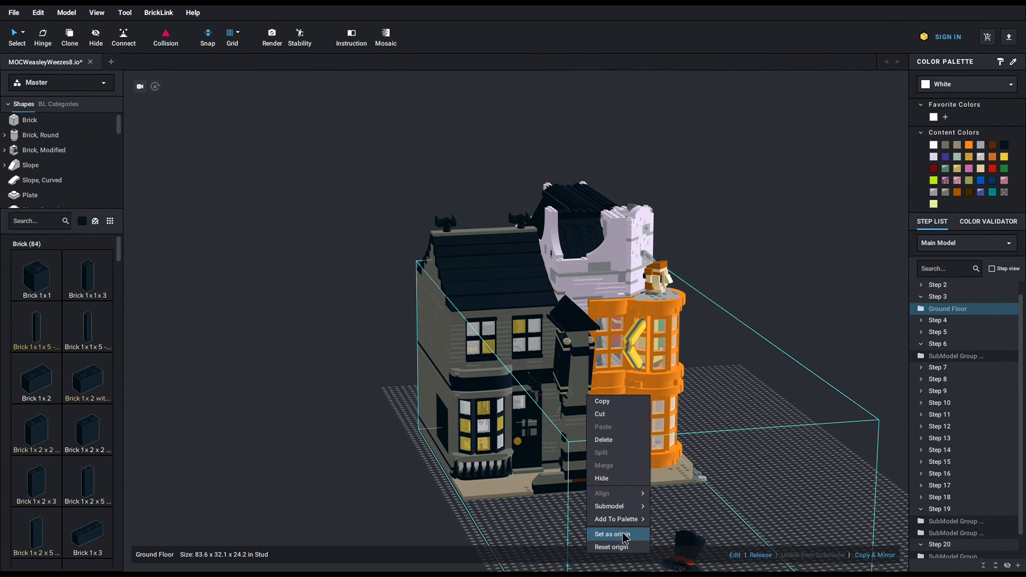
{"action": "left_click", "coordinate": [622, 534]}
Step: Examine the pavement and chimney base in front of the ground floor, plus the orange shop facade
{"action": "scroll", "coordinate": [504, 362], "scroll_direction": "up", "scroll_amount": 8}
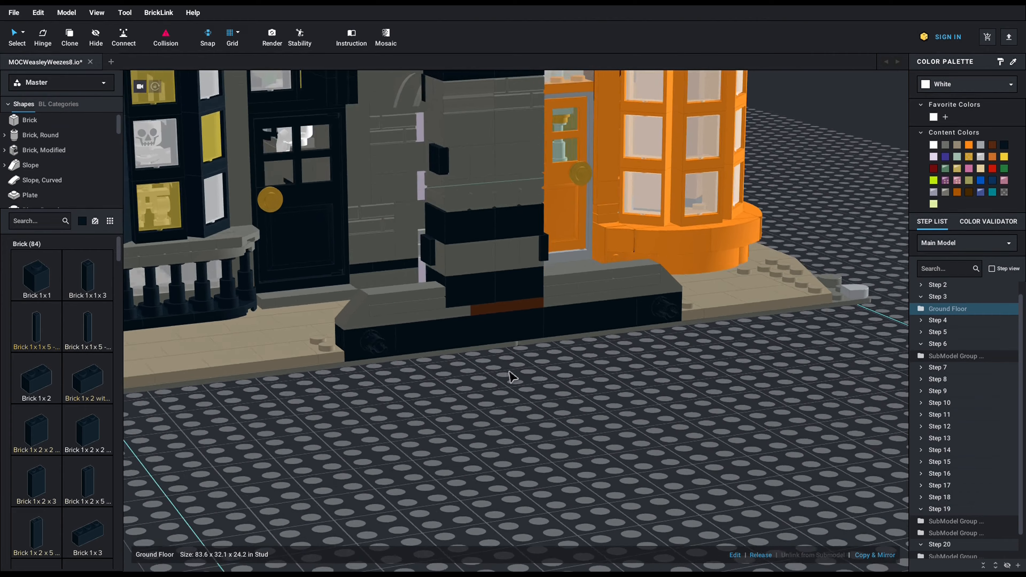
{"action": "mouse_move", "coordinate": [509, 377]}
{"action": "right_mouse_down"}
{"action": "mouse_move", "coordinate": [536, 376]}
{"action": "mouse_move", "coordinate": [517, 388]}
{"action": "right_mouse_up"}
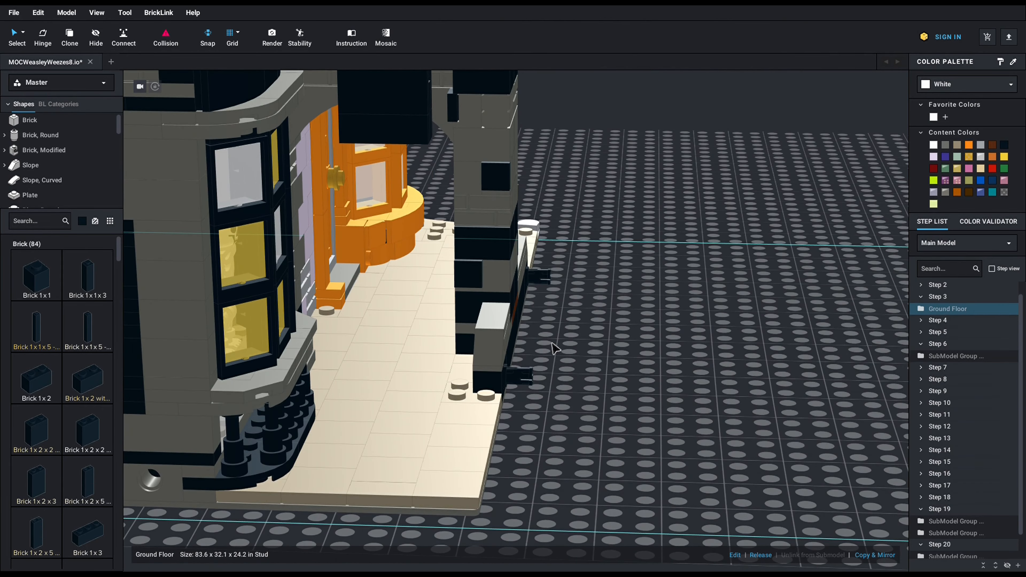
{"action": "right_click_drag", "start_coordinate": [559, 355], "coordinate": [503, 366]}
{"action": "scroll", "coordinate": [498, 353], "scroll_direction": "down", "scroll_amount": 8}
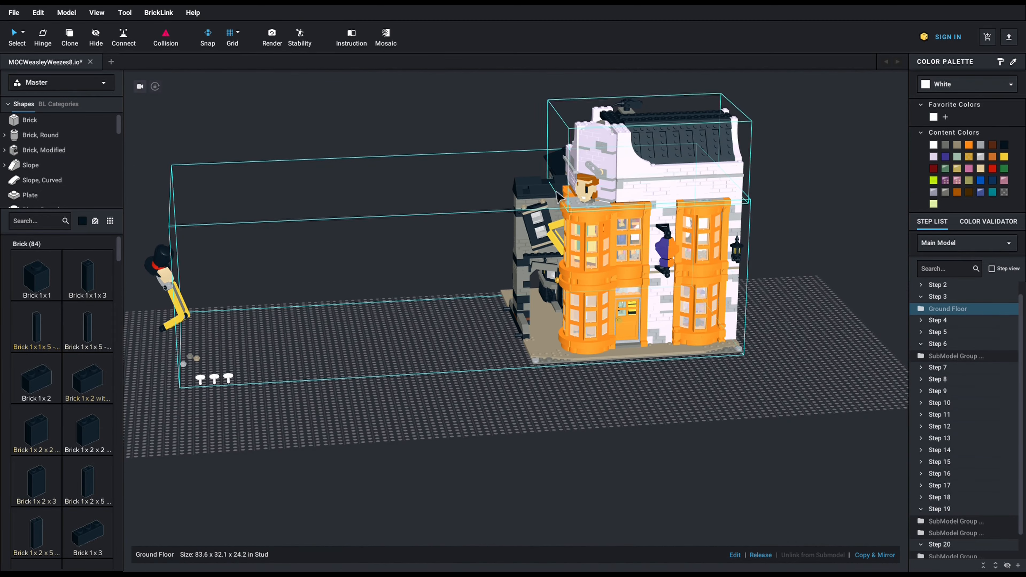
{"action": "right_click_drag", "start_coordinate": [461, 313], "coordinate": [496, 287]}
{"action": "scroll", "coordinate": [486, 289], "scroll_direction": "up", "scroll_amount": 3}
{"action": "scroll", "coordinate": [487, 289], "scroll_direction": "down", "scroll_amount": 5}
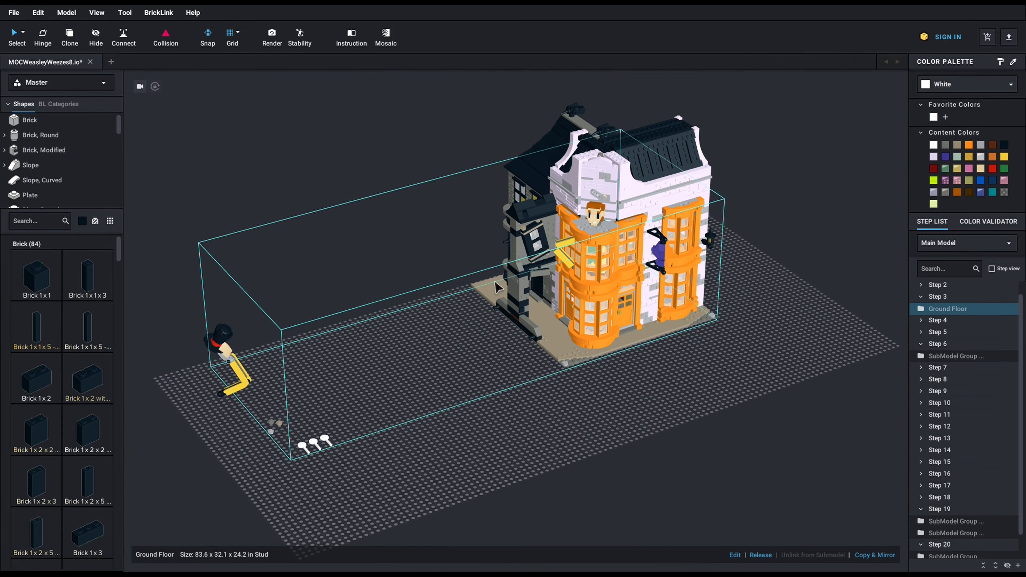
Step: Set the middle floor submodel as the view origin, then detach the black roof and place it on the baseplate behind the building
{"action": "right_click", "coordinate": [598, 231]}
{"action": "left_click", "coordinate": [623, 369]}
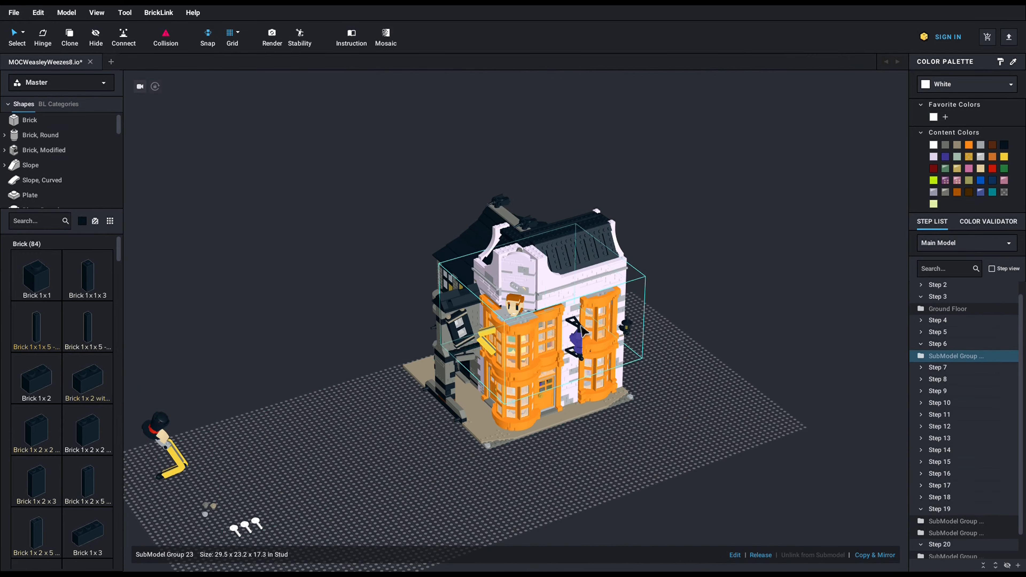
{"action": "right_click_drag", "start_coordinate": [566, 301], "coordinate": [637, 267]}
{"action": "left_click_drag", "start_coordinate": [658, 222], "coordinate": [866, 116]}
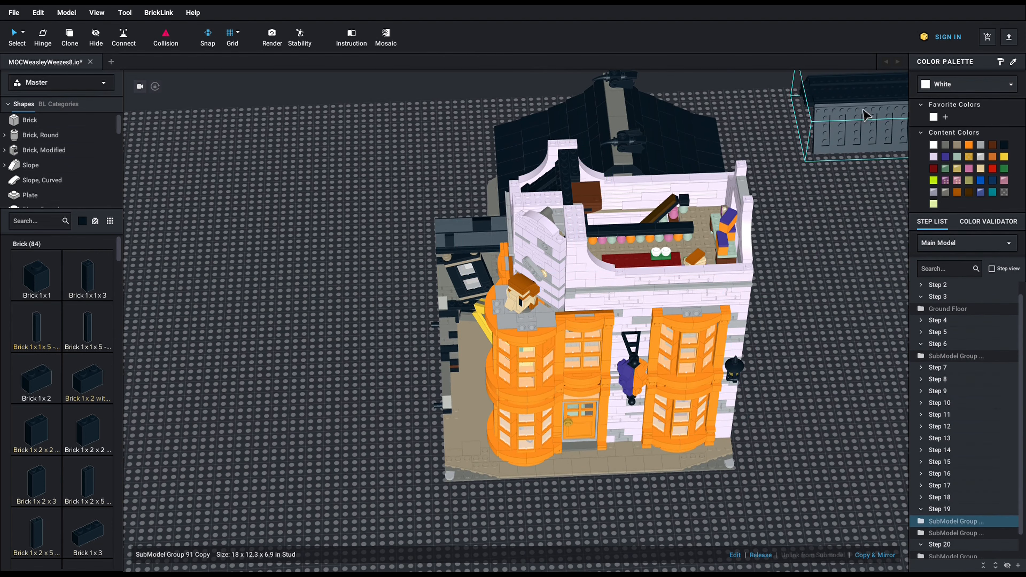
Step: Centre the view on the open top floor by setting its submodel as the origin
{"action": "right_click_drag", "start_coordinate": [653, 238], "coordinate": [582, 279]}
{"action": "scroll", "coordinate": [665, 312], "scroll_direction": "up", "scroll_amount": 3}
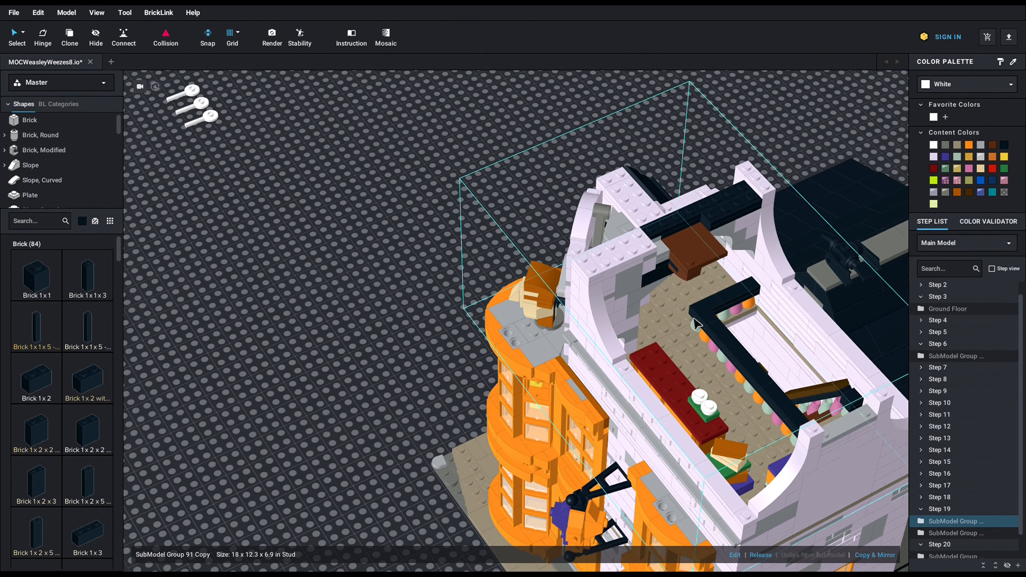
{"action": "right_click_drag", "start_coordinate": [648, 308], "coordinate": [378, 386]}
{"action": "right_click", "coordinate": [266, 396]}
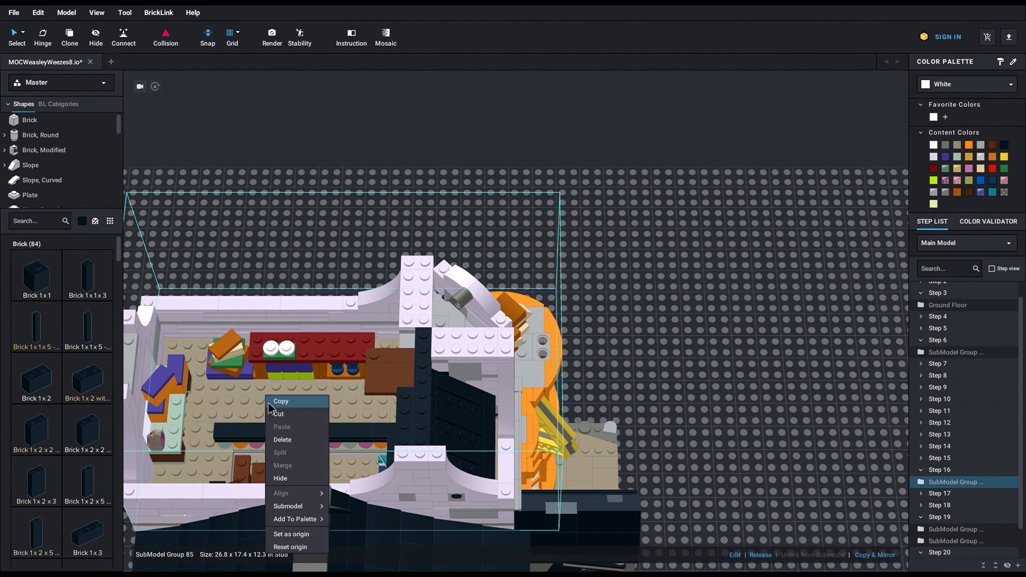
{"action": "left_click", "coordinate": [300, 546]}
Step: Examine the top floor's interior, including the red counter, stacked boxes, railing and stairwell
{"action": "scroll", "coordinate": [589, 267], "scroll_direction": "up", "scroll_amount": 3}
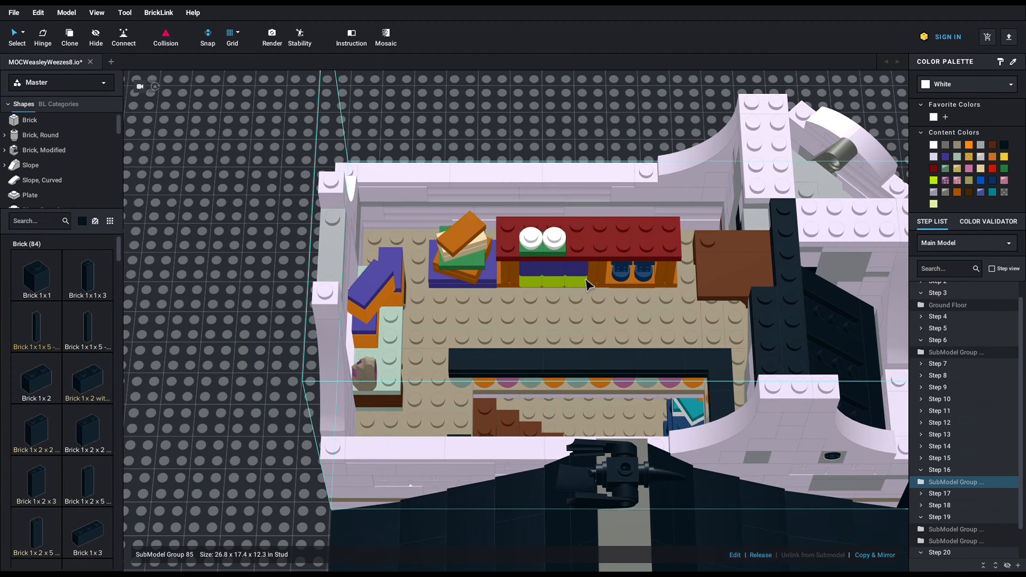
{"action": "mouse_move", "coordinate": [586, 280]}
{"action": "right_mouse_down"}
{"action": "mouse_move", "coordinate": [625, 293]}
{"action": "mouse_move", "coordinate": [618, 307]}
{"action": "mouse_move", "coordinate": [583, 283]}
{"action": "right_mouse_up"}
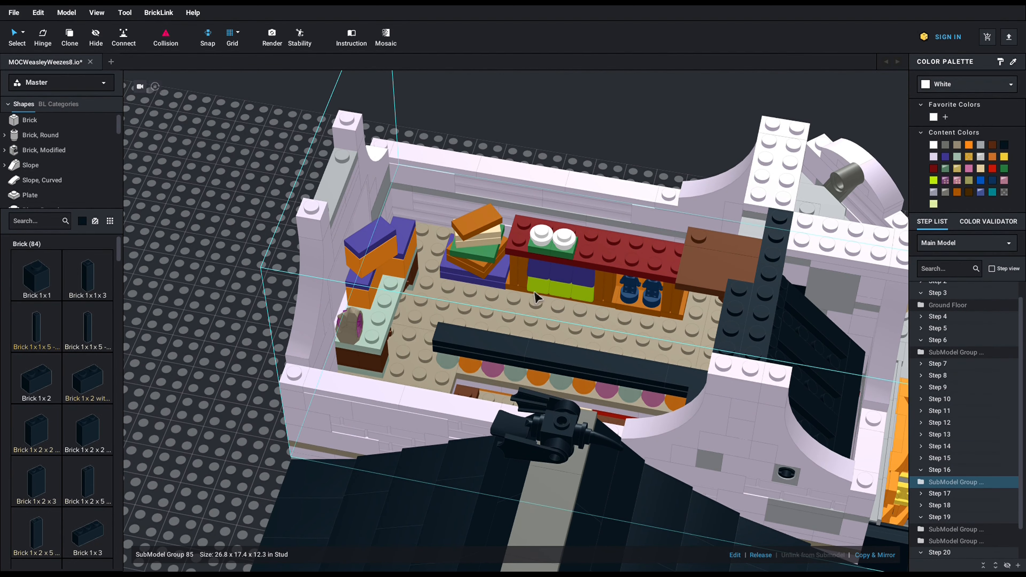
{"action": "right_click_drag", "start_coordinate": [584, 267], "coordinate": [597, 268]}
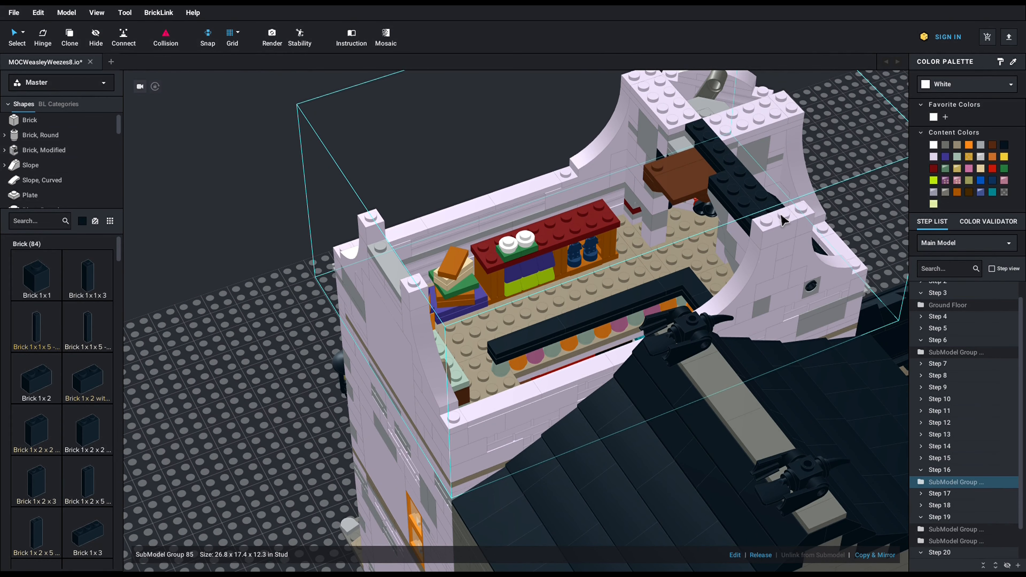
{"action": "right_click_drag", "start_coordinate": [782, 220], "coordinate": [772, 222]}
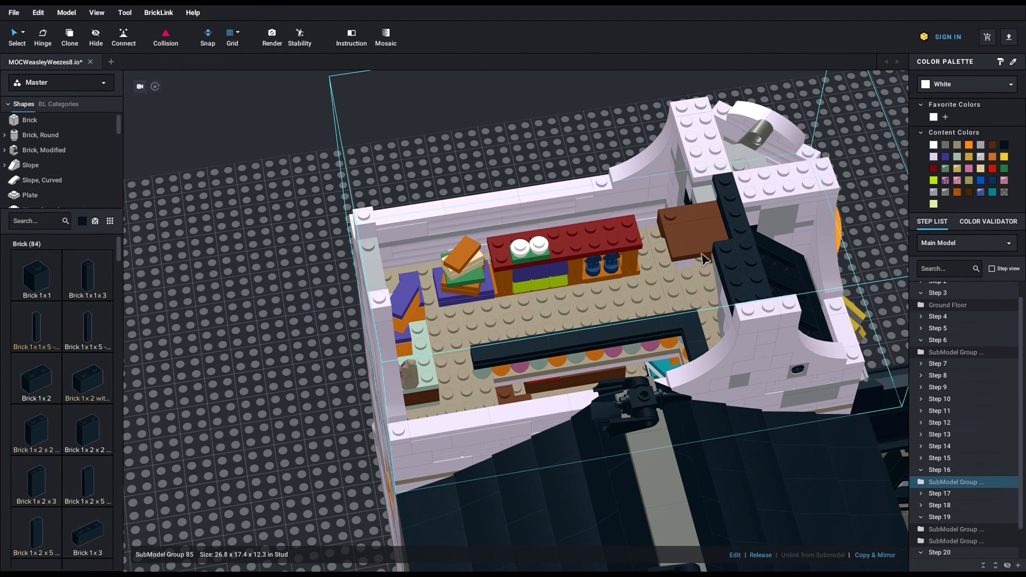
{"action": "right_click_drag", "start_coordinate": [602, 208], "coordinate": [464, 174]}
{"action": "right_click_drag", "start_coordinate": [498, 234], "coordinate": [481, 292]}
{"action": "scroll", "coordinate": [578, 303], "scroll_direction": "up", "scroll_amount": 5}
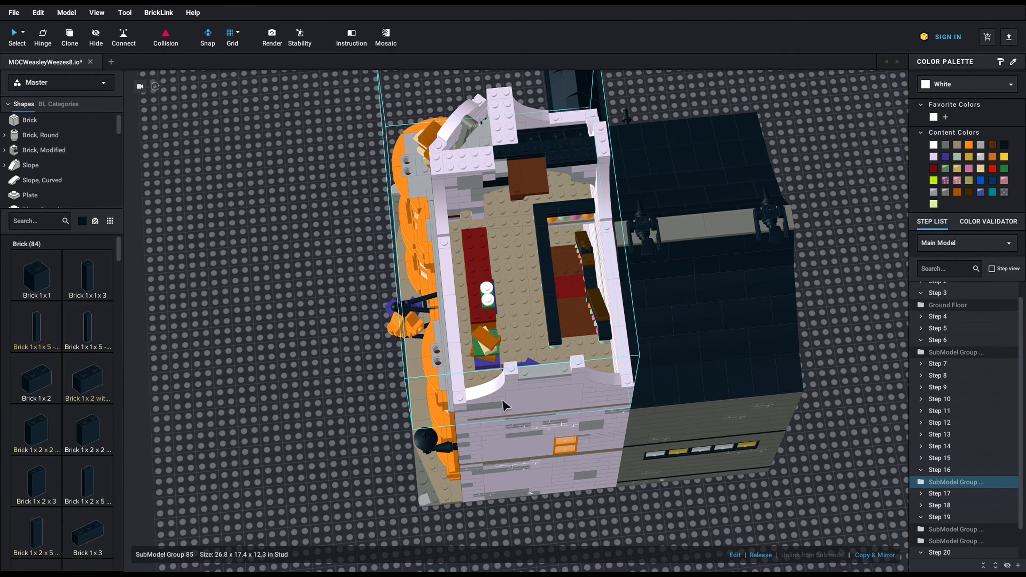
{"action": "scroll", "coordinate": [590, 313], "scroll_direction": "up", "scroll_amount": 4}
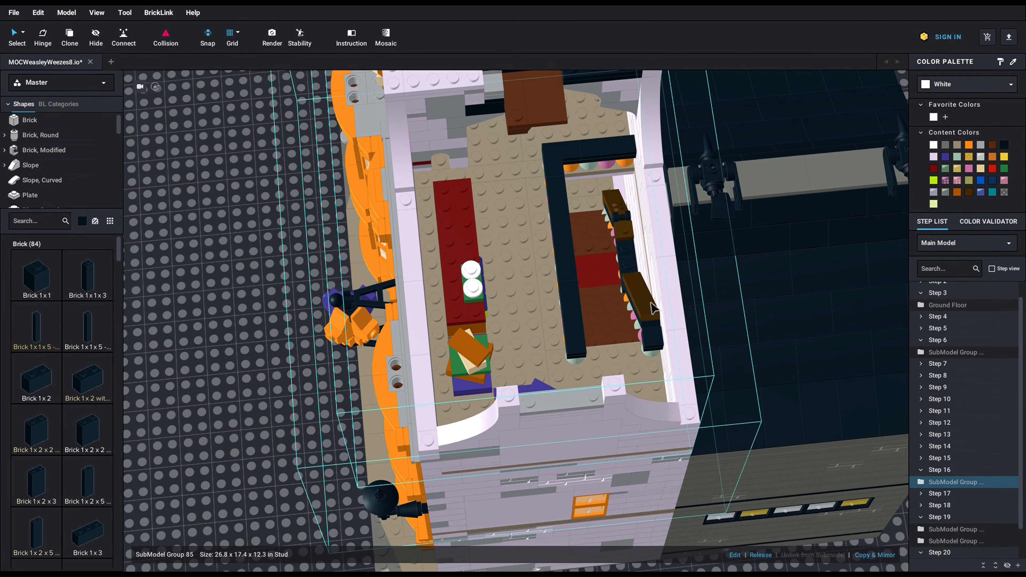
{"action": "scroll", "coordinate": [549, 255], "scroll_direction": "down", "scroll_amount": 1}
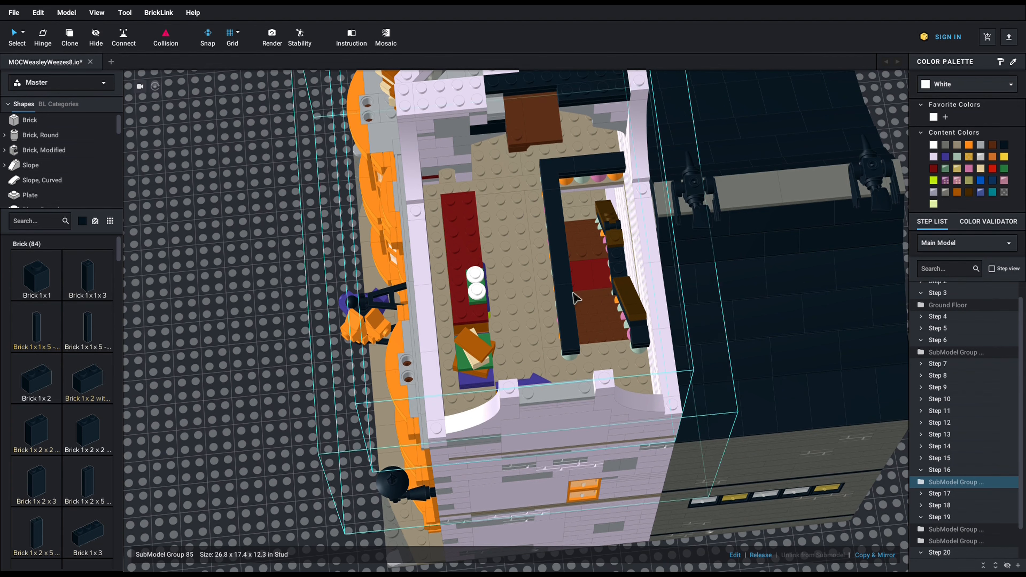
{"action": "scroll", "coordinate": [597, 290], "scroll_direction": "down", "scroll_amount": 2}
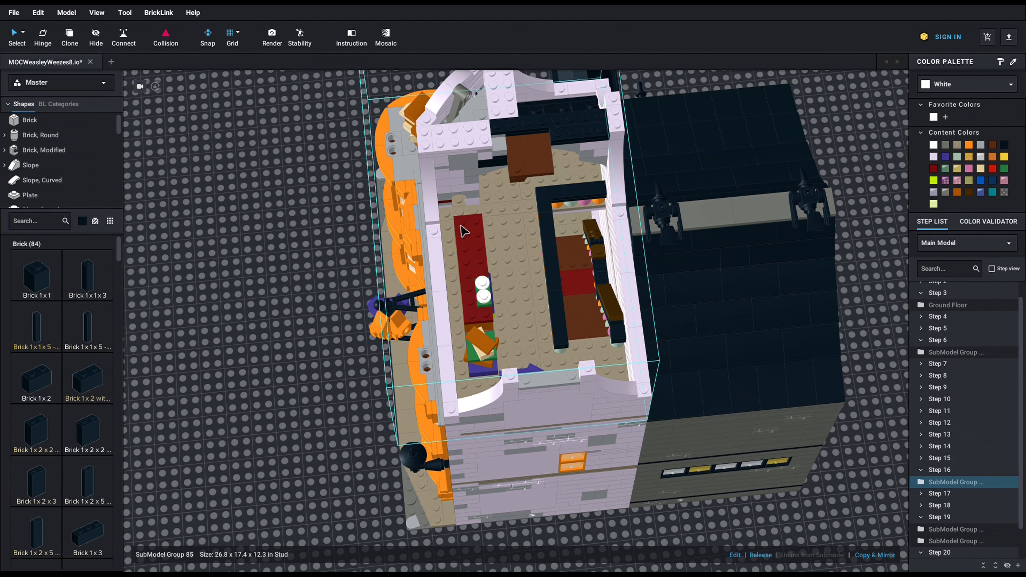
{"action": "scroll", "coordinate": [484, 227], "scroll_direction": "down", "scroll_amount": 1}
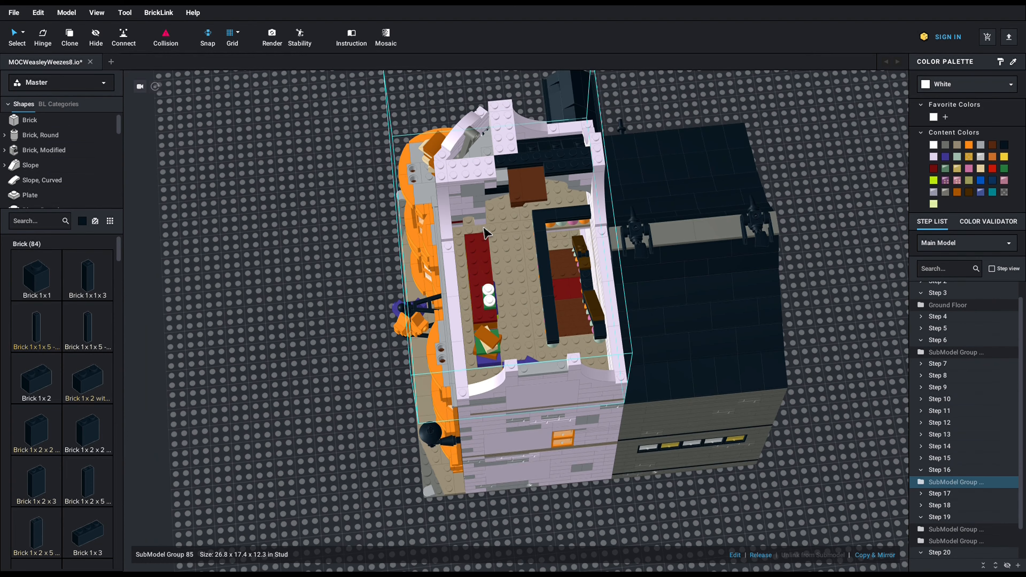
Step: Lift the top floor off the building, set it beside the building, and inspect the exposed middle floor
{"action": "right_click_drag", "start_coordinate": [484, 225], "coordinate": [525, 222]}
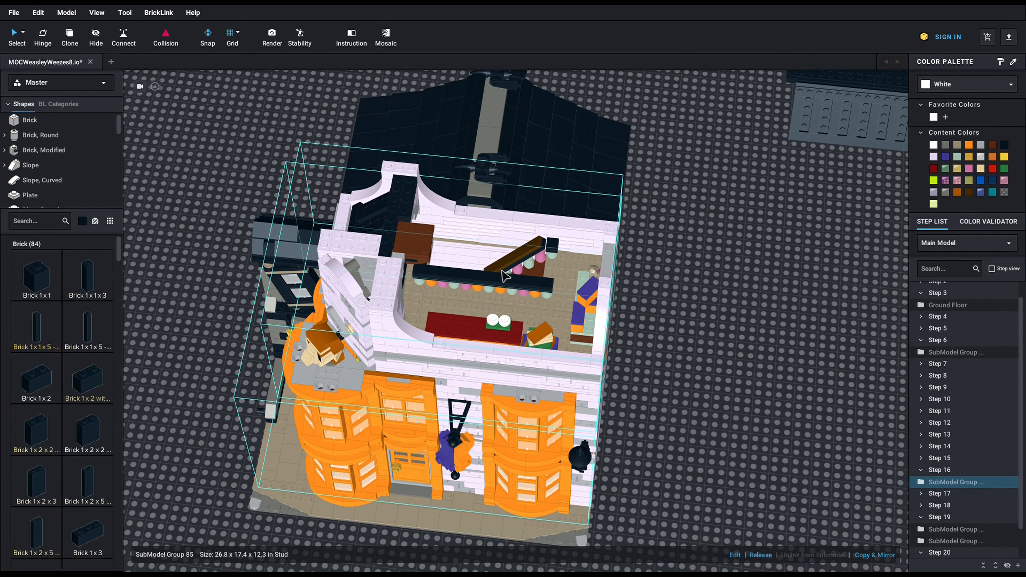
{"action": "left_click_drag", "start_coordinate": [406, 347], "coordinate": [865, 288]}
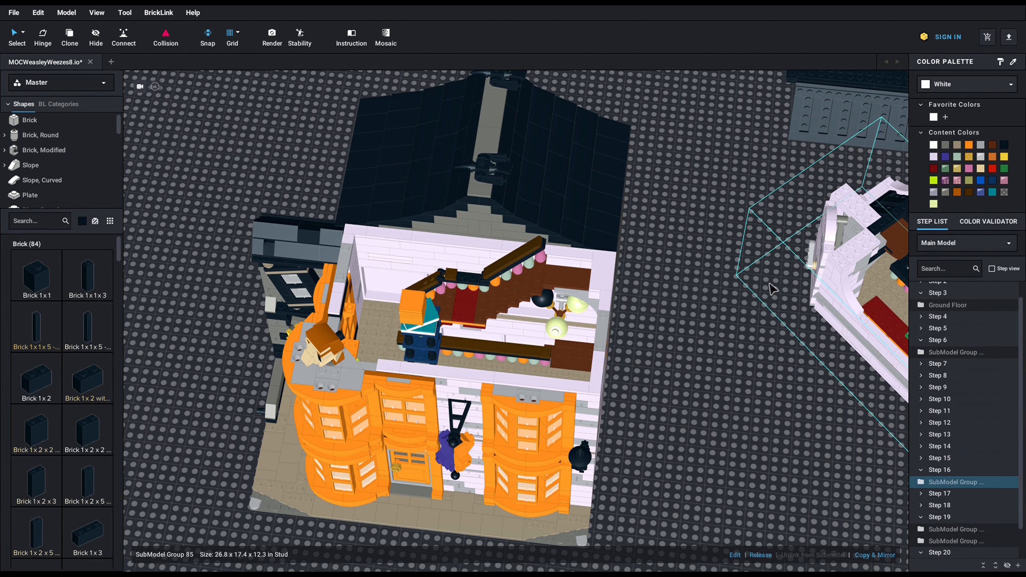
{"action": "right_click_drag", "start_coordinate": [865, 289], "coordinate": [532, 289]}
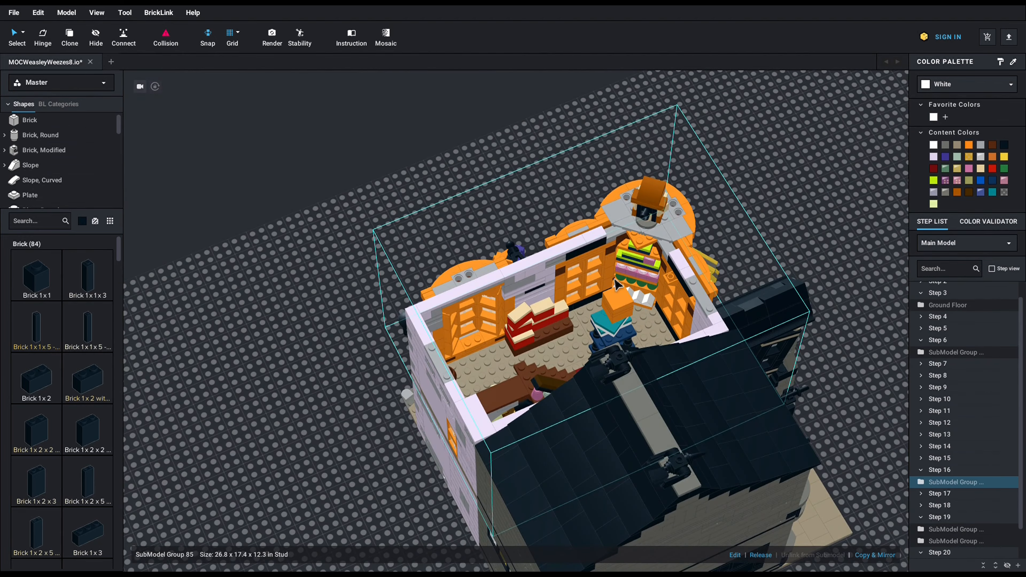
{"action": "scroll", "coordinate": [612, 280], "scroll_direction": "up", "scroll_amount": 3}
{"action": "right_click_drag", "start_coordinate": [603, 281], "coordinate": [552, 281]}
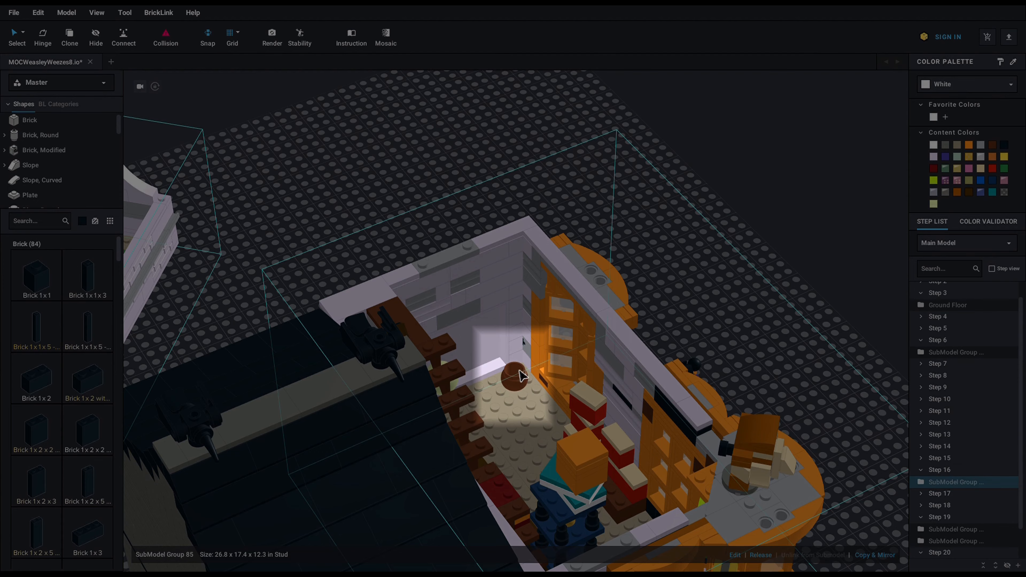
{"action": "scroll", "coordinate": [514, 376], "scroll_direction": "up", "scroll_amount": 2}
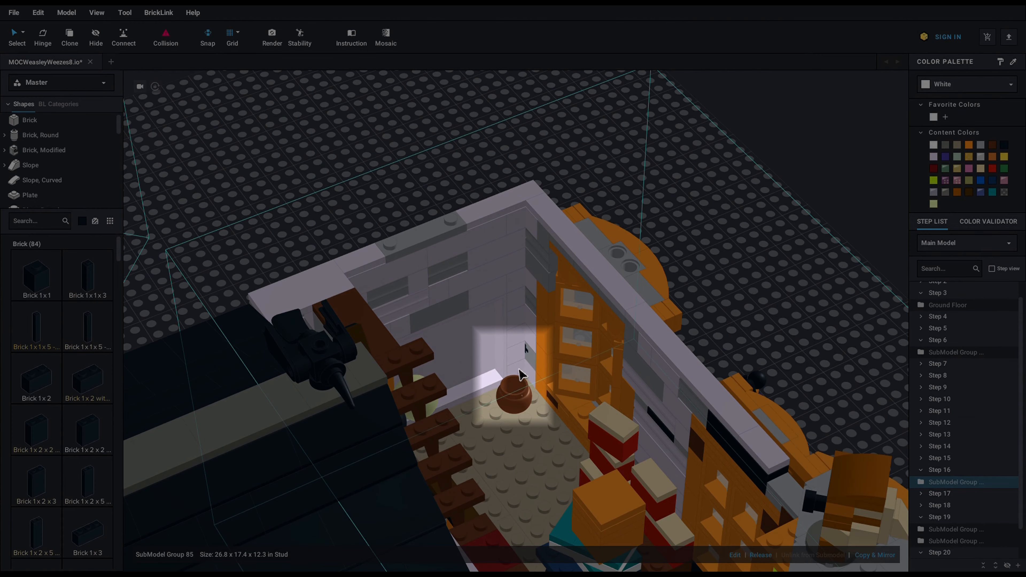
Step: Centre the view on the white signal paddles lying loose on the baseplate and inspect them
{"action": "scroll", "coordinate": [521, 375], "scroll_direction": "down", "scroll_amount": 10}
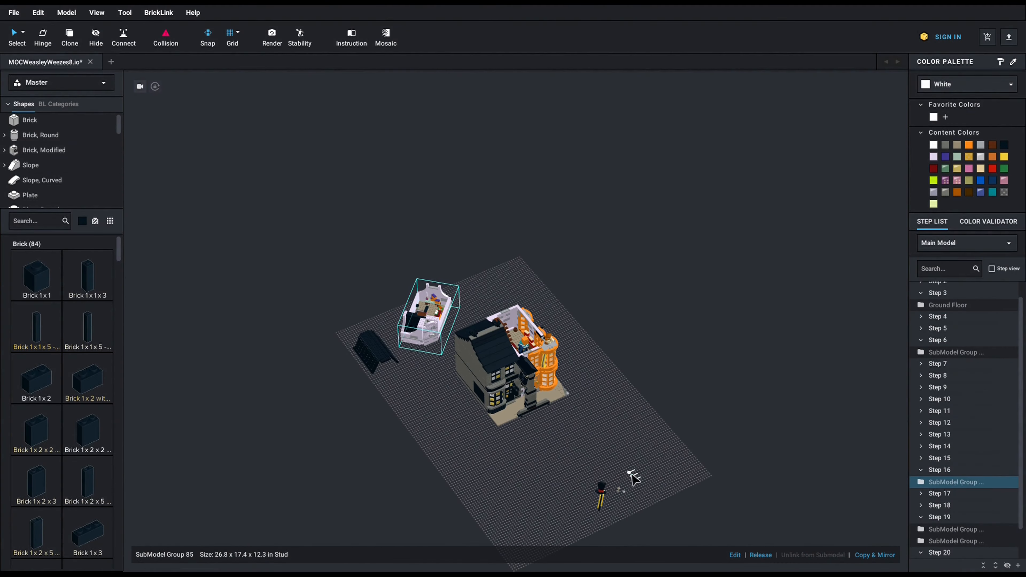
{"action": "right_click", "coordinate": [635, 479]}
{"action": "left_click", "coordinate": [658, 533]}
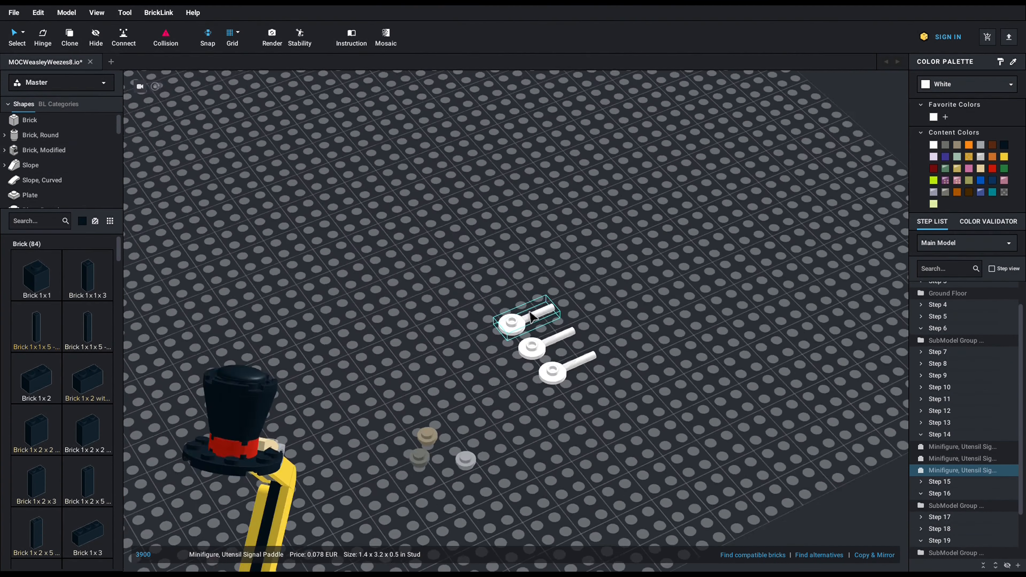
{"action": "scroll", "coordinate": [531, 317], "scroll_direction": "down", "scroll_amount": 10}
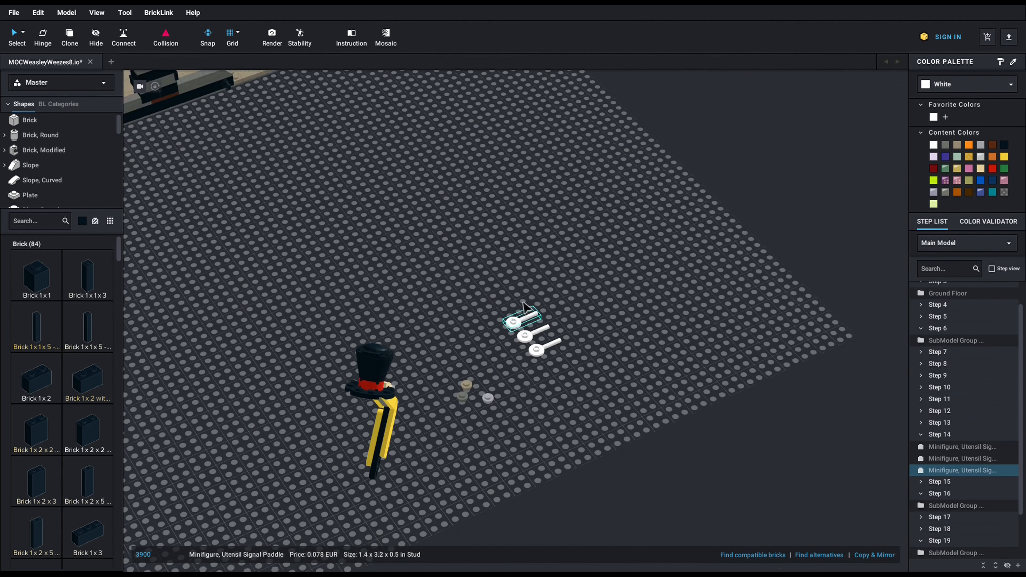
Step: Set the middle floor submodel as the view origin and examine its windows, stacked boxes and staircase
{"action": "right_click", "coordinate": [384, 163]}
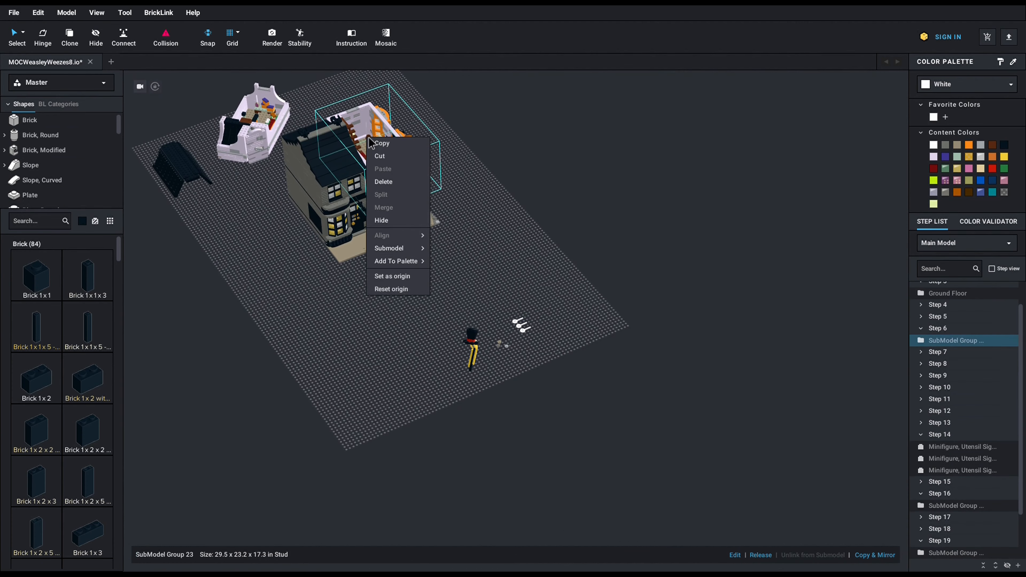
{"action": "left_click", "coordinate": [393, 282]}
{"action": "scroll", "coordinate": [521, 326], "scroll_direction": "up", "scroll_amount": 5}
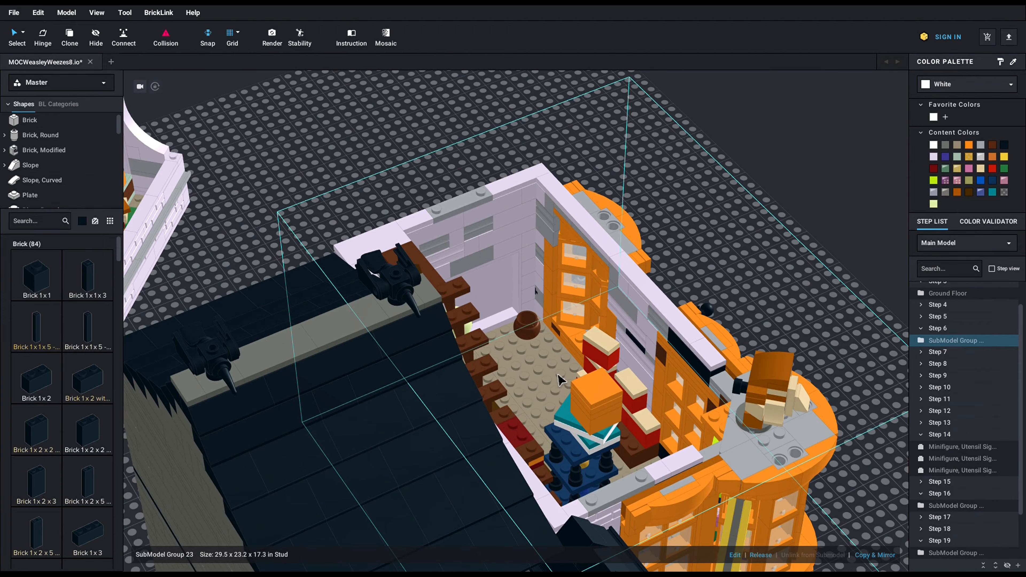
{"action": "right_click_drag", "start_coordinate": [567, 400], "coordinate": [713, 358]}
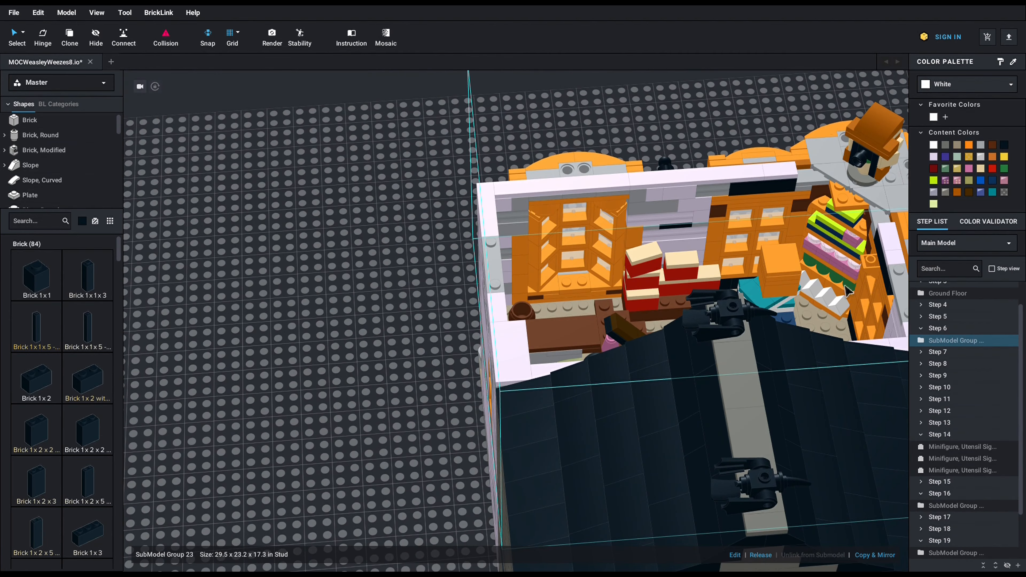
{"action": "right_click_drag", "start_coordinate": [820, 289], "coordinate": [815, 193]}
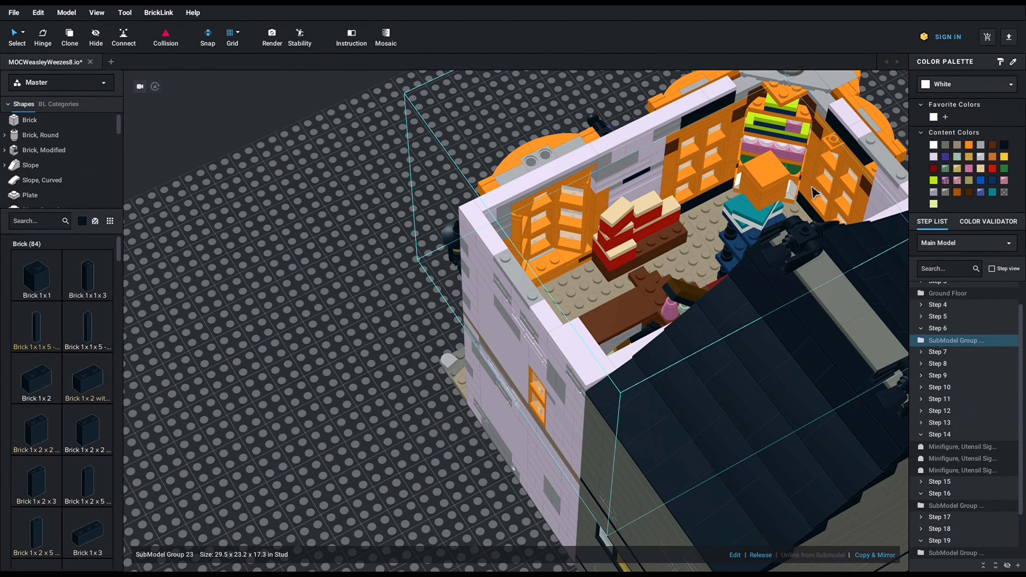
Step: Recentre the view on the middle floor and examine the colourful product shelves in its corner
{"action": "right_click", "coordinate": [763, 153]}
{"action": "left_click", "coordinate": [785, 289]}
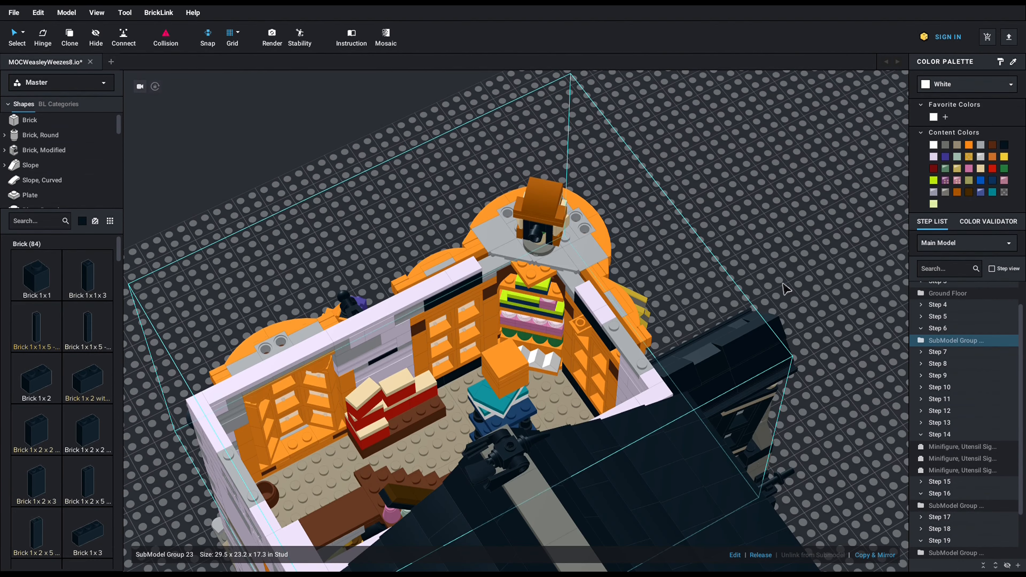
{"action": "scroll", "coordinate": [521, 315], "scroll_direction": "up", "scroll_amount": 10}
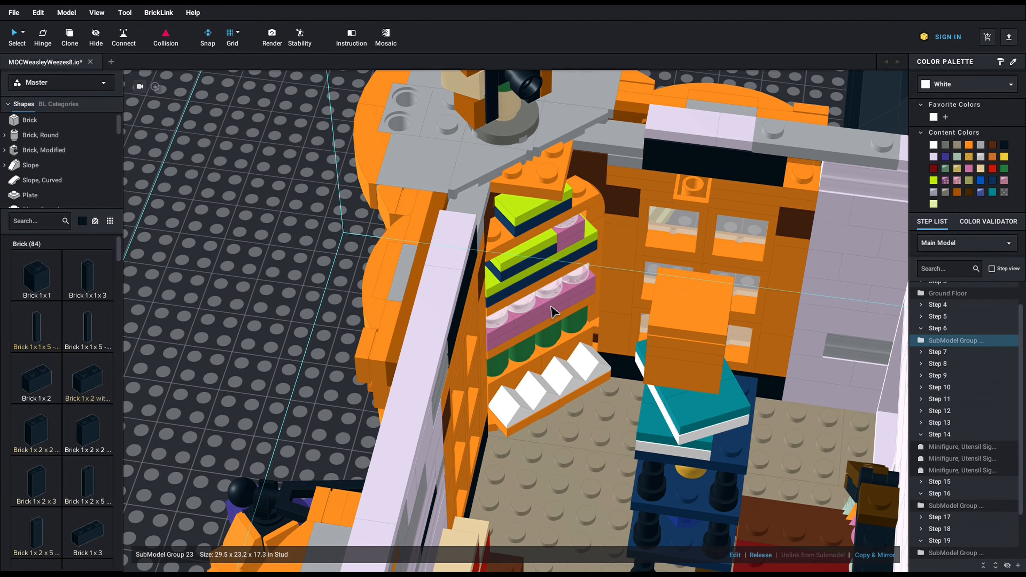
{"action": "right_click_drag", "start_coordinate": [589, 302], "coordinate": [662, 338]}
{"action": "scroll", "coordinate": [616, 300], "scroll_direction": "down", "scroll_amount": 4}
{"action": "scroll", "coordinate": [614, 299], "scroll_direction": "down", "scroll_amount": 2}
{"action": "scroll", "coordinate": [660, 338], "scroll_direction": "down", "scroll_amount": 7}
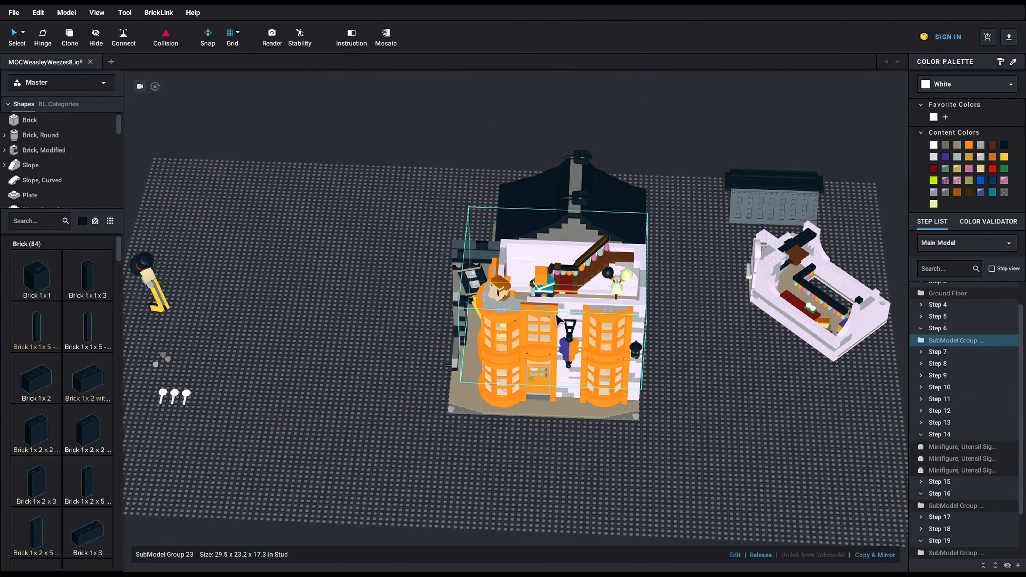
Step: Lift the middle floor off the orange shop, set it on the baseplate beside the building, and inspect the exposed ground floor
{"action": "left_click_drag", "start_coordinate": [557, 319], "coordinate": [867, 455]}
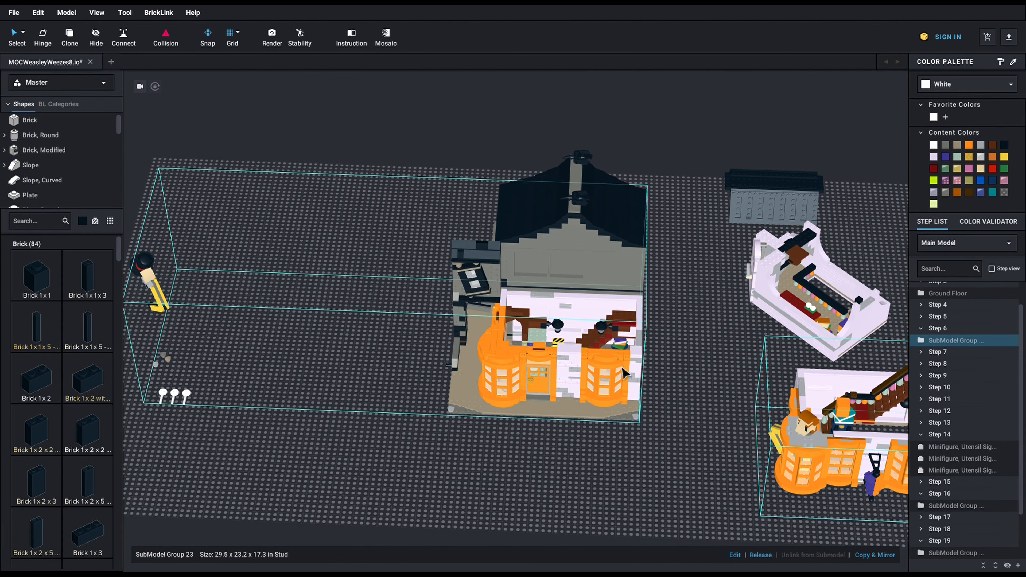
{"action": "scroll", "coordinate": [569, 365], "scroll_direction": "up", "scroll_amount": 6}
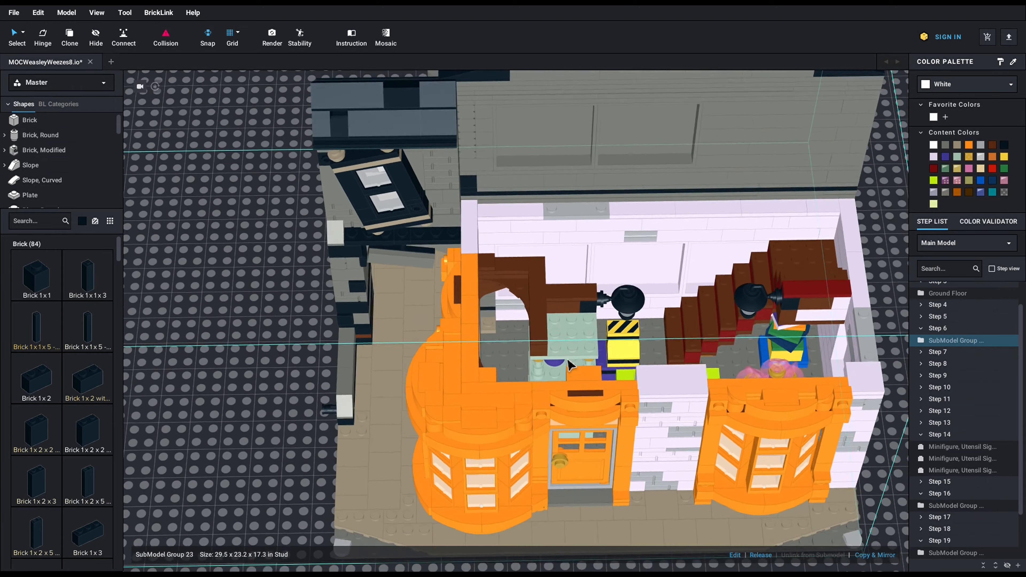
{"action": "right_click_drag", "start_coordinate": [569, 366], "coordinate": [593, 345]}
{"action": "scroll", "coordinate": [464, 301], "scroll_direction": "up", "scroll_amount": 3}
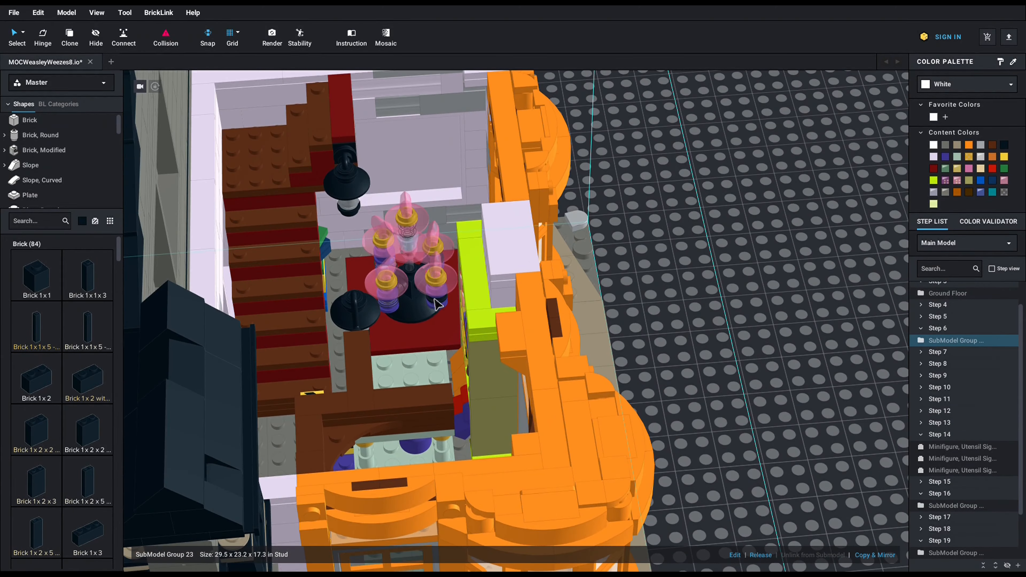
Step: Centre the view on the pink tiered display on the ground floor and examine it from several distances
{"action": "right_click", "coordinate": [404, 306]}
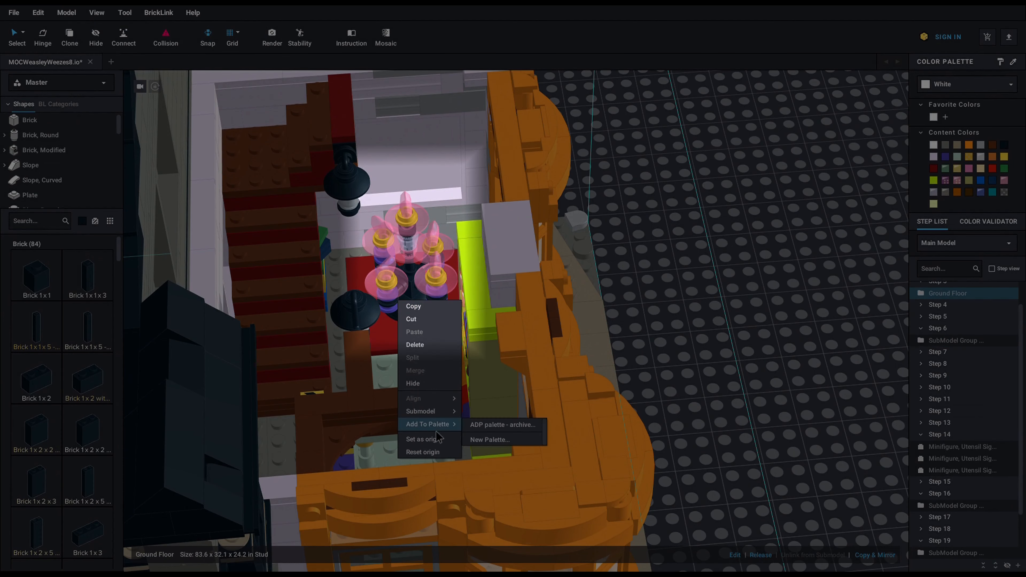
{"action": "left_click", "coordinate": [505, 428]}
{"action": "scroll", "coordinate": [531, 334], "scroll_direction": "up", "scroll_amount": 4}
{"action": "right_click_drag", "start_coordinate": [531, 335], "coordinate": [525, 323]}
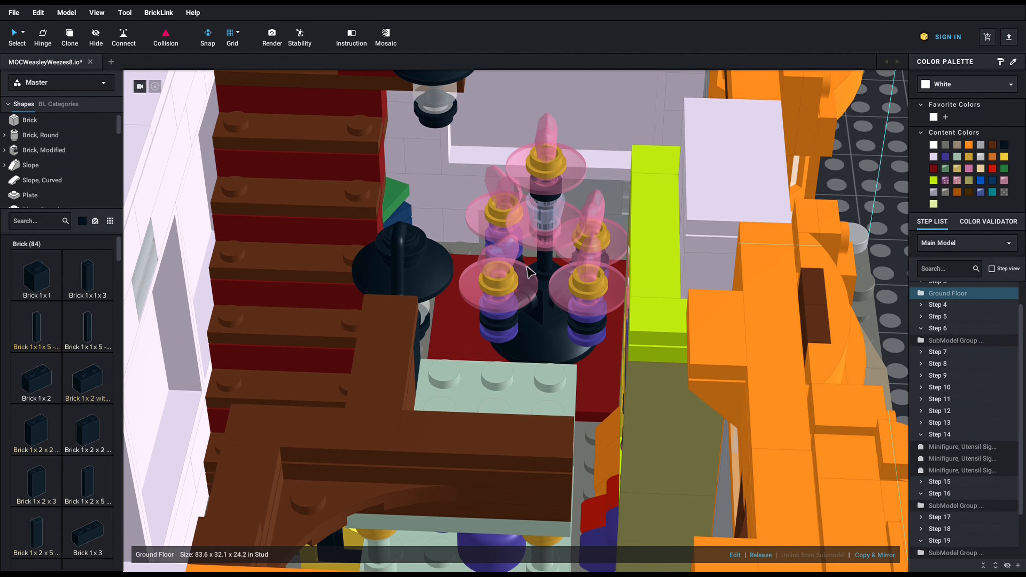
{"action": "scroll", "coordinate": [527, 267], "scroll_direction": "down", "scroll_amount": 2}
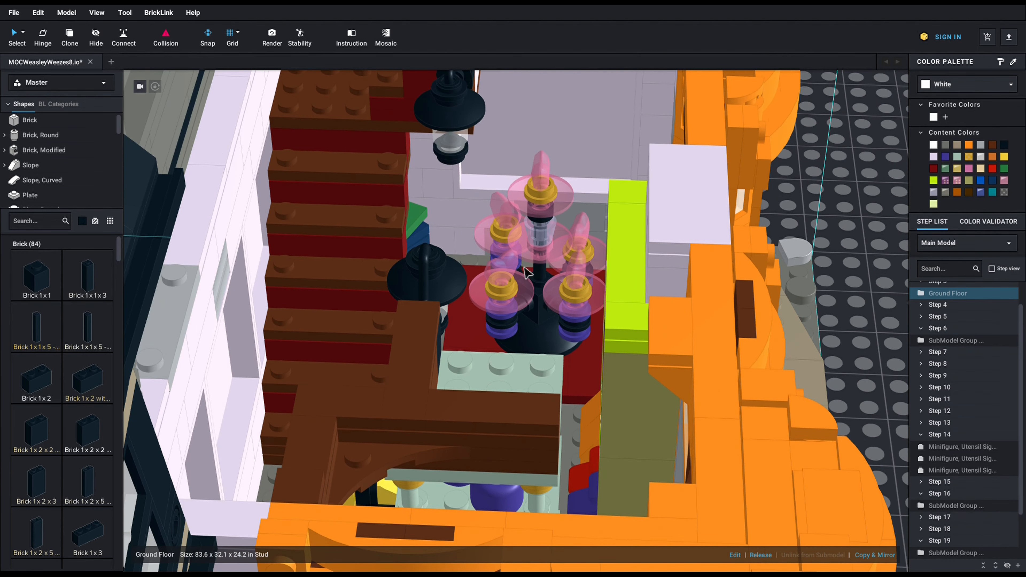
{"action": "scroll", "coordinate": [527, 272], "scroll_direction": "up", "scroll_amount": 2}
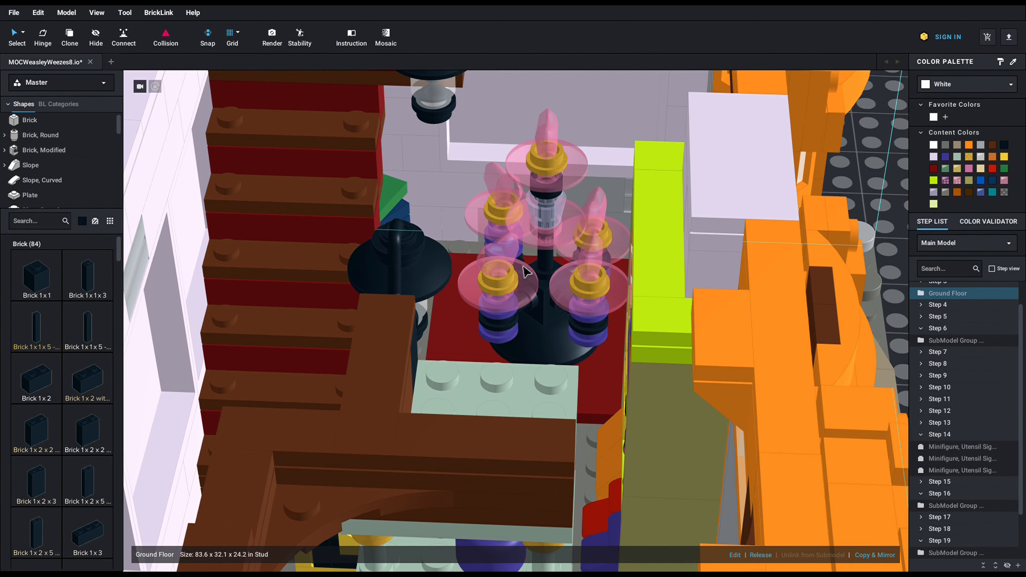
{"action": "scroll", "coordinate": [527, 272], "scroll_direction": "down", "scroll_amount": 3}
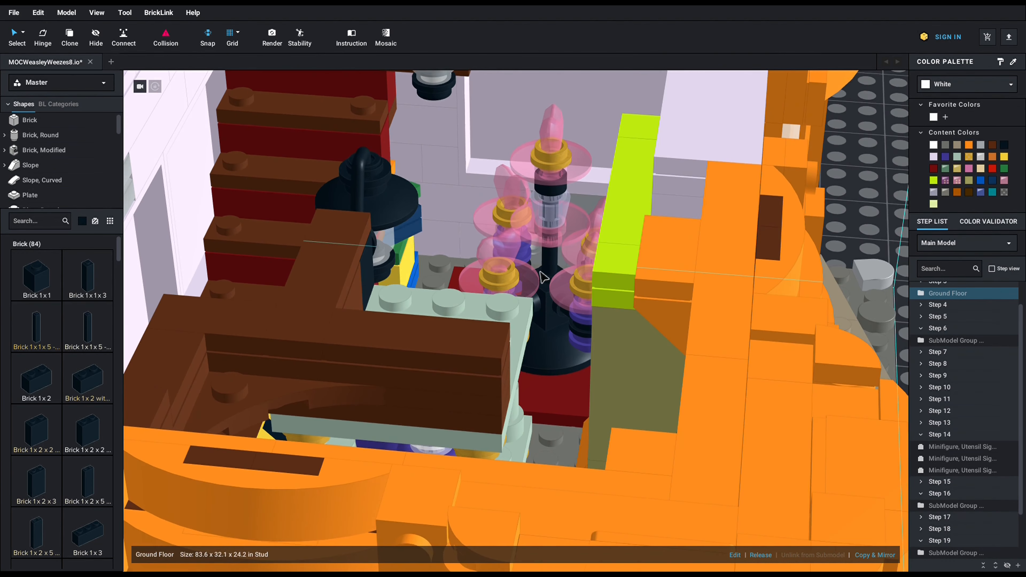
{"action": "scroll", "coordinate": [543, 280], "scroll_direction": "up", "scroll_amount": 3}
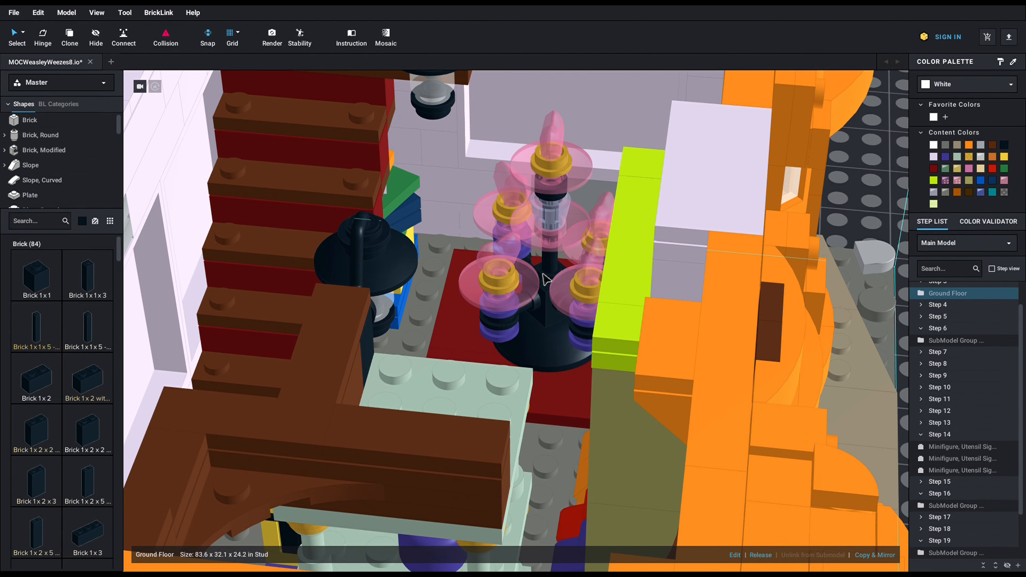
{"action": "scroll", "coordinate": [543, 279], "scroll_direction": "up", "scroll_amount": 5}
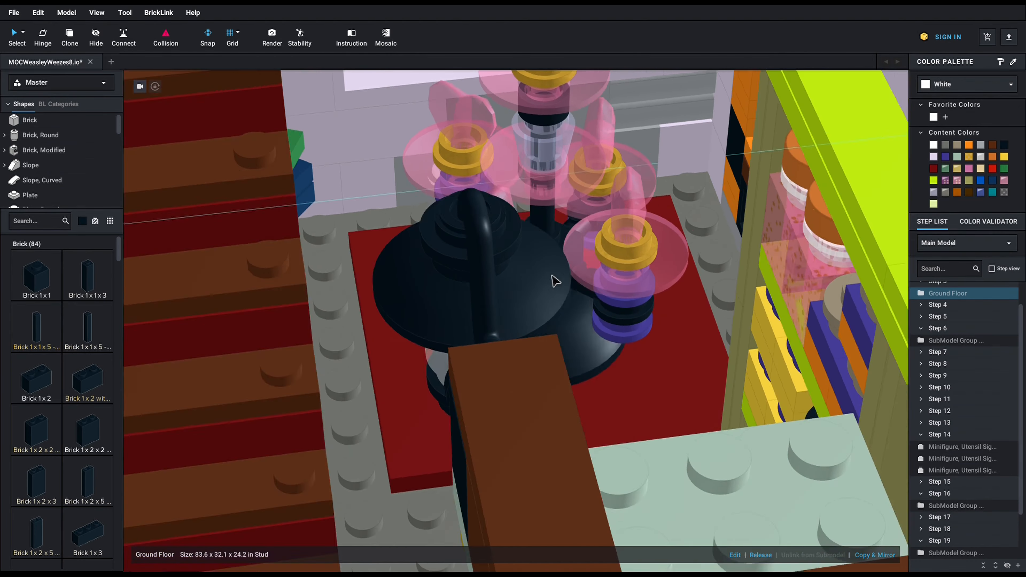
Step: Examine the ground floor's counter, lamps, striped box and staircase from above and from the shop front
{"action": "right_click_drag", "start_coordinate": [551, 275], "coordinate": [541, 202]}
{"action": "scroll", "coordinate": [541, 279], "scroll_direction": "down", "scroll_amount": 3}
{"action": "scroll", "coordinate": [508, 293], "scroll_direction": "up", "scroll_amount": 3}
{"action": "right_click_drag", "start_coordinate": [559, 302], "coordinate": [574, 343]}
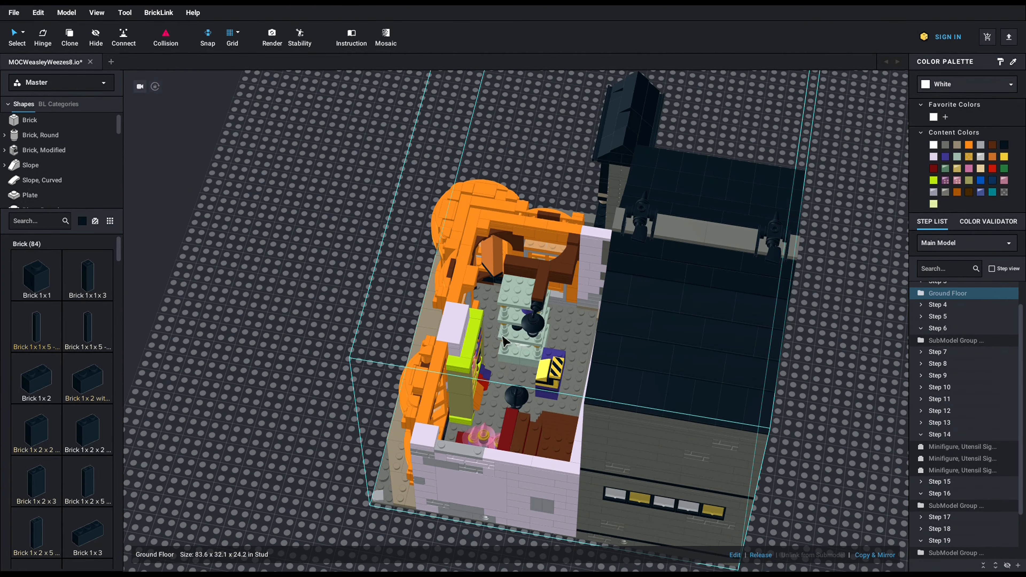
{"action": "scroll", "coordinate": [505, 341], "scroll_direction": "up", "scroll_amount": 10}
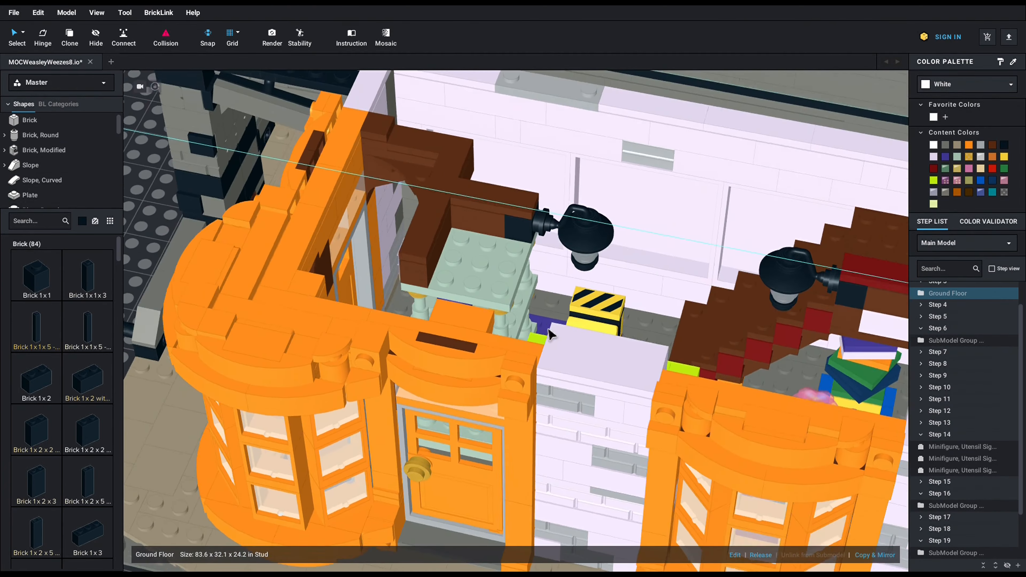
{"action": "right_click_drag", "start_coordinate": [547, 329], "coordinate": [455, 313]}
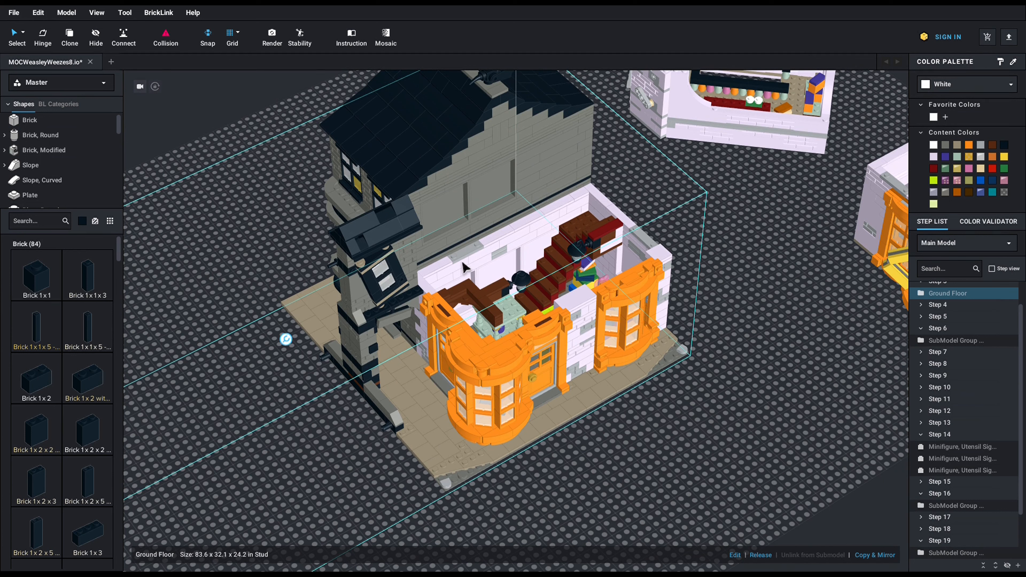
Step: Inspect the opened shop together with the neighbouring grey building from the front and side
{"action": "scroll", "coordinate": [532, 243], "scroll_direction": "down", "scroll_amount": 3}
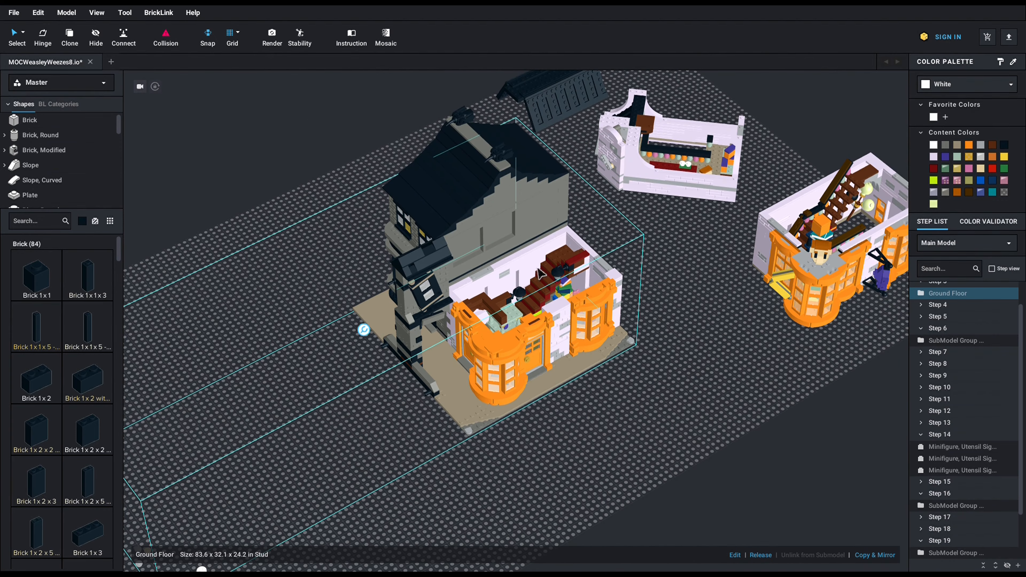
{"action": "scroll", "coordinate": [540, 275], "scroll_direction": "up", "scroll_amount": 4}
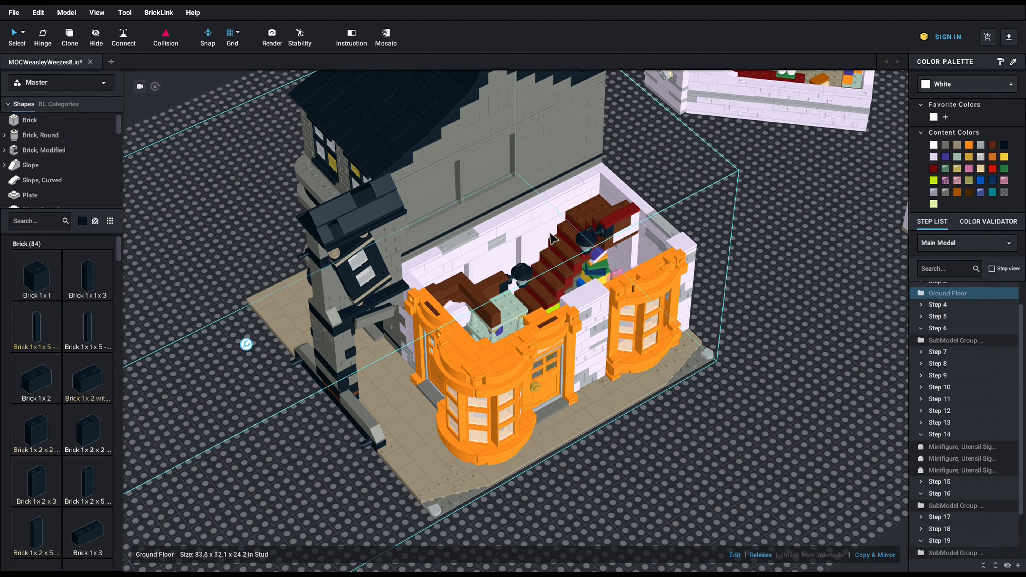
{"action": "right_click_drag", "start_coordinate": [549, 234], "coordinate": [335, 254]}
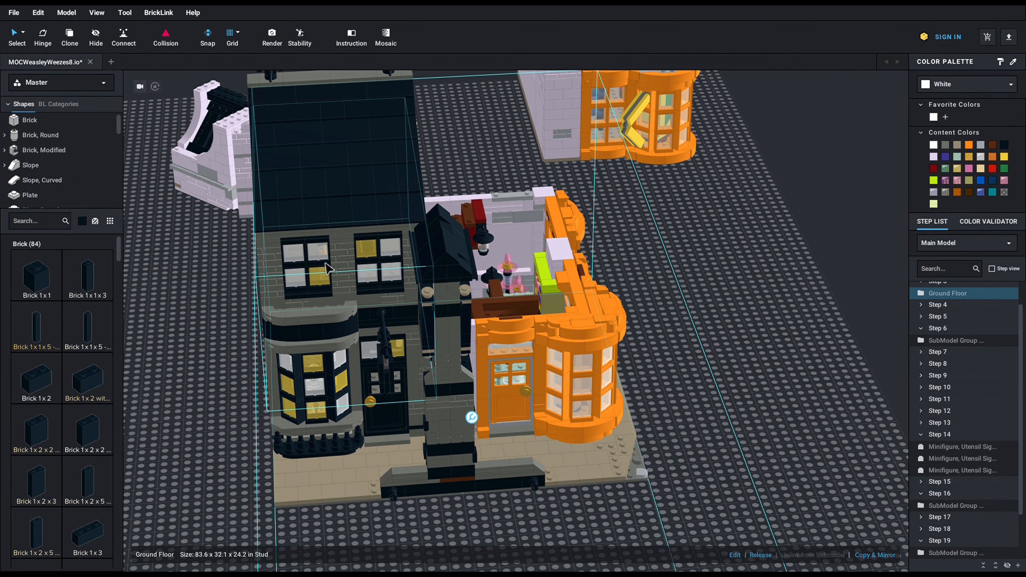
{"action": "right_click_drag", "start_coordinate": [332, 267], "coordinate": [400, 268]}
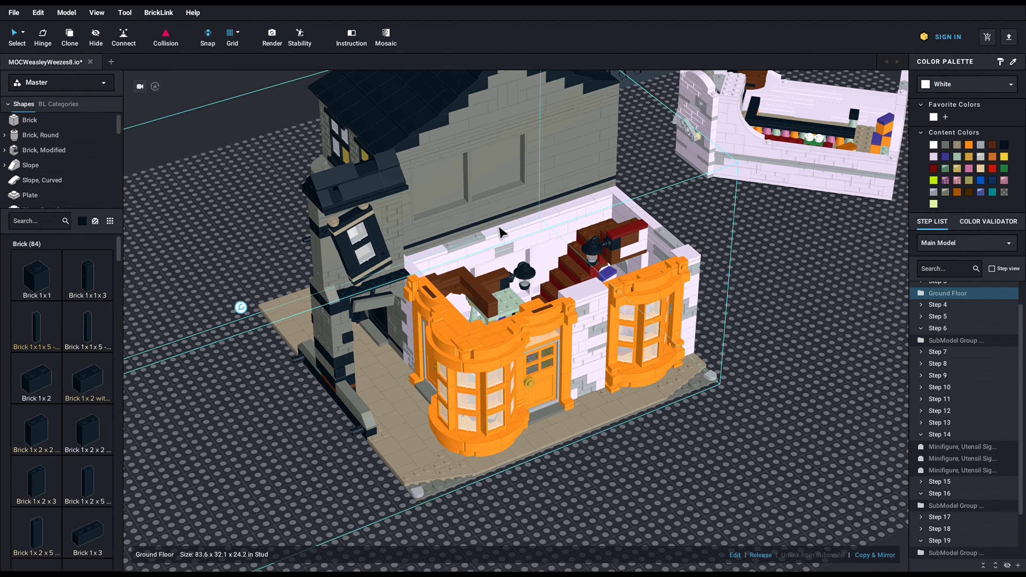
{"action": "right_click_drag", "start_coordinate": [493, 207], "coordinate": [535, 233]}
{"action": "scroll", "coordinate": [535, 234], "scroll_direction": "down", "scroll_amount": 10}
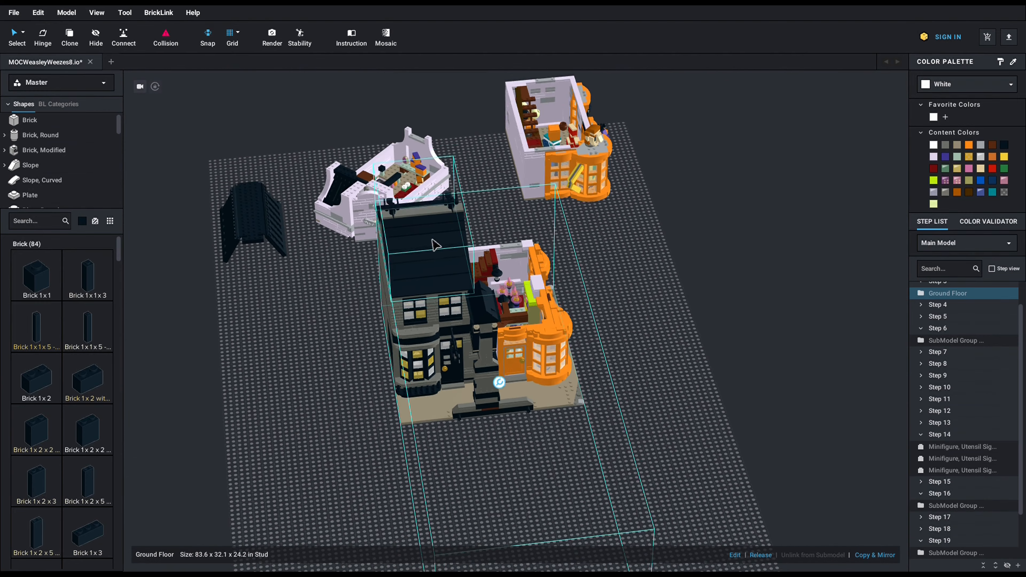
{"action": "right_click_drag", "start_coordinate": [434, 245], "coordinate": [418, 250]}
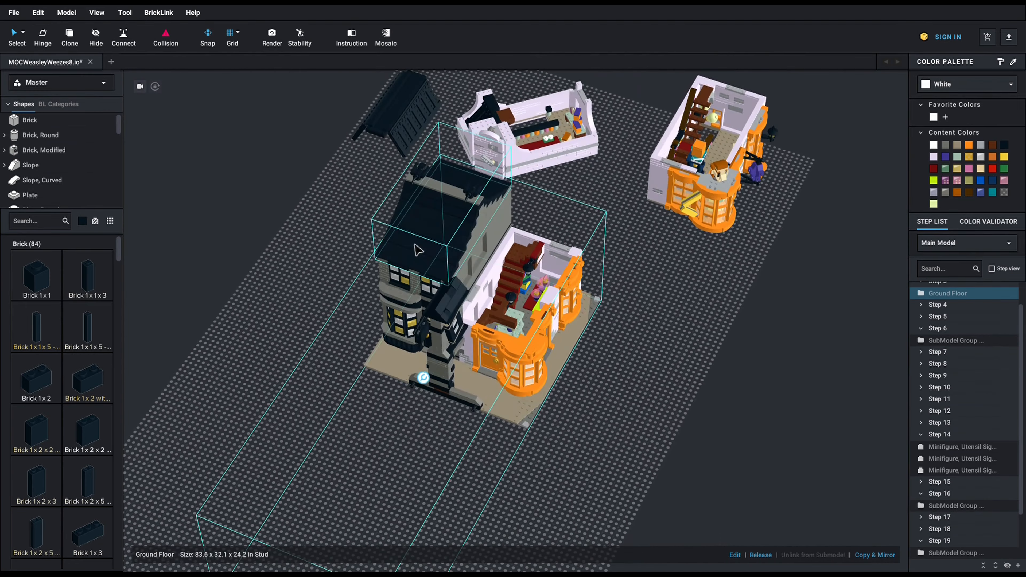
Step: Set the grey building's dark roof as the view origin, then lift the roof off and place it on the baseplate beside the building
{"action": "scroll", "coordinate": [418, 250], "scroll_direction": "up", "scroll_amount": 4}
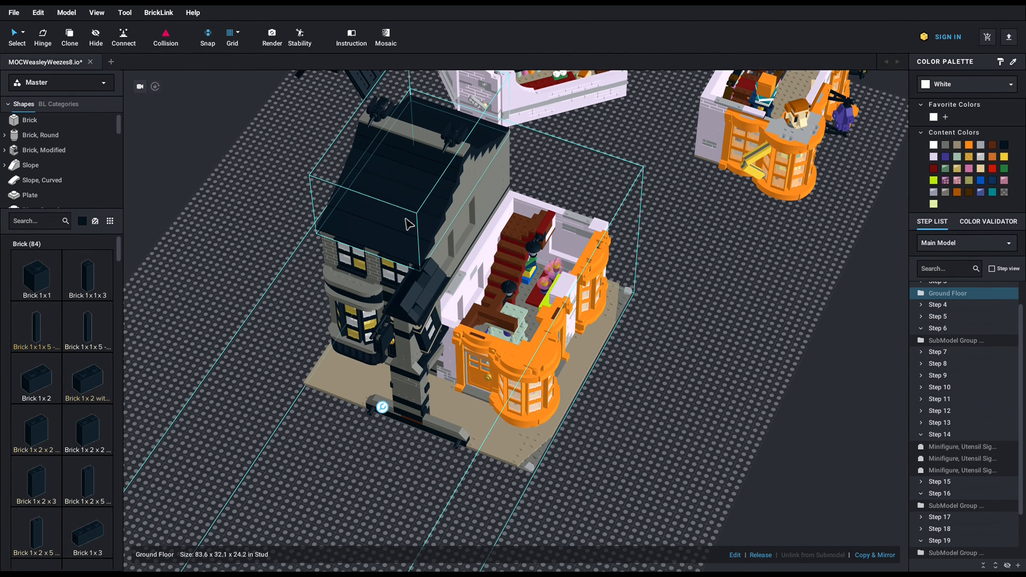
{"action": "right_click", "coordinate": [405, 208]}
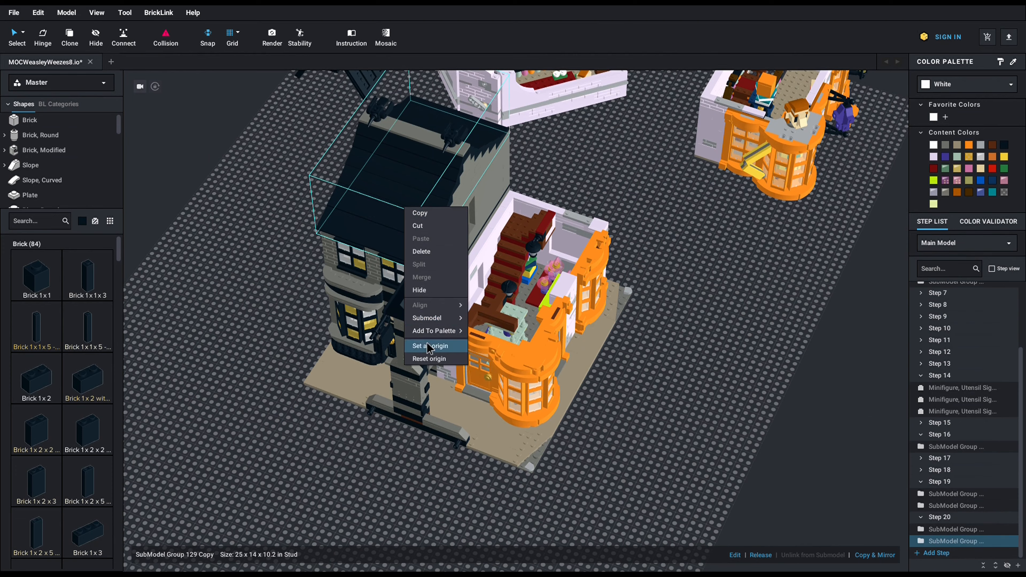
{"action": "left_click", "coordinate": [416, 347]}
{"action": "scroll", "coordinate": [446, 328], "scroll_direction": "up", "scroll_amount": 2}
{"action": "right_click_drag", "start_coordinate": [447, 321], "coordinate": [461, 316]}
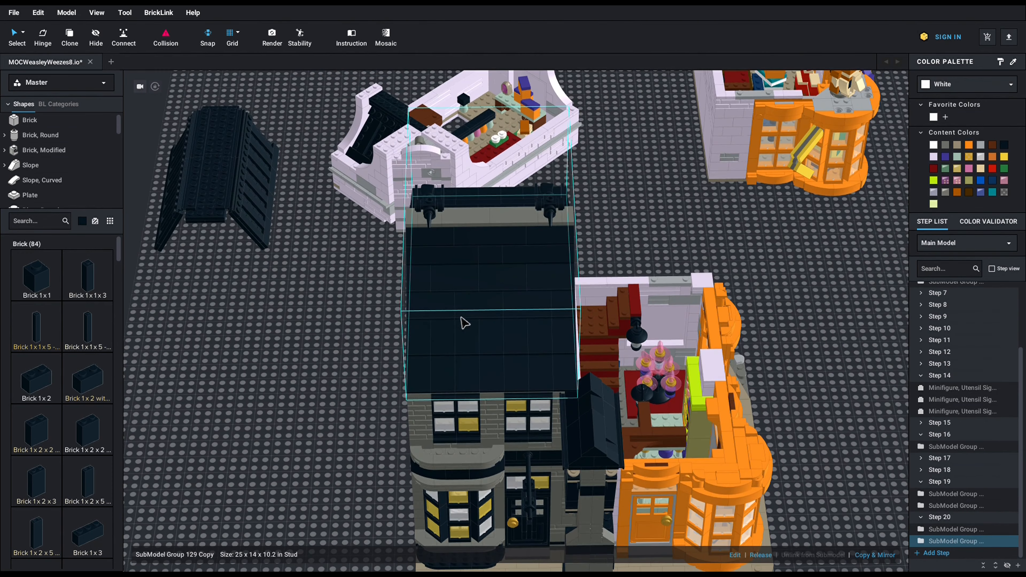
{"action": "scroll", "coordinate": [497, 286], "scroll_direction": "down", "scroll_amount": 2}
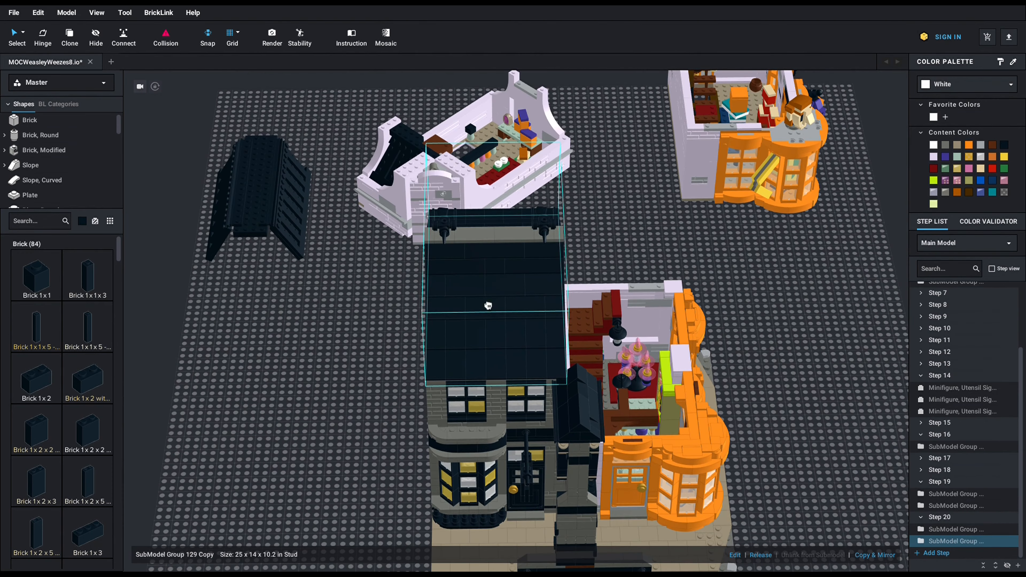
{"action": "left_click_drag", "start_coordinate": [487, 306], "coordinate": [172, 362]}
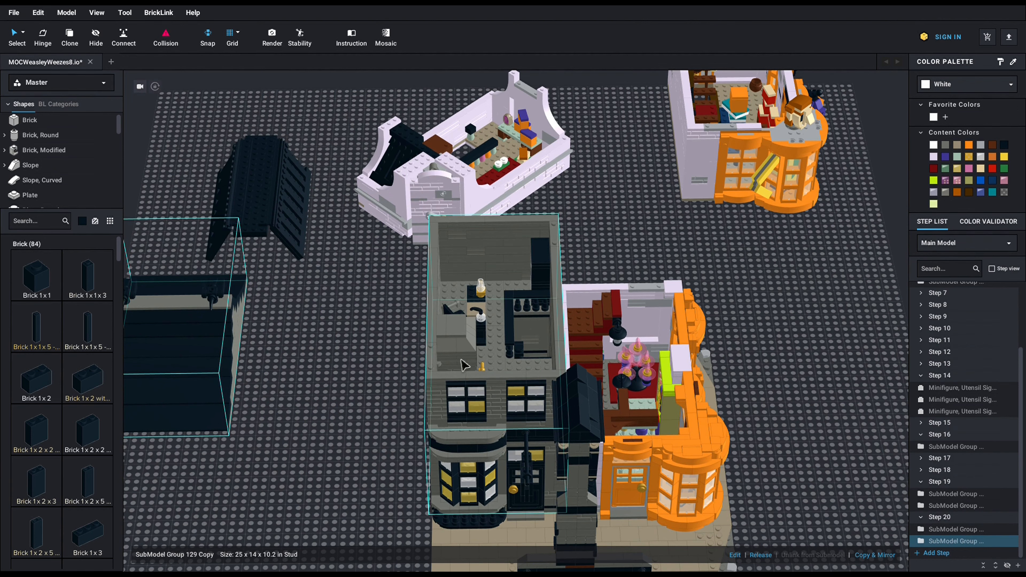
Step: Examine the desk, chair and gold lamp in the grey building's exposed upper room
{"action": "scroll", "coordinate": [501, 366], "scroll_direction": "up", "scroll_amount": 5}
{"action": "mouse_move", "coordinate": [502, 366]}
{"action": "right_mouse_down"}
{"action": "mouse_move", "coordinate": [439, 369]}
{"action": "mouse_move", "coordinate": [488, 359]}
{"action": "right_mouse_up"}
{"action": "scroll", "coordinate": [613, 294], "scroll_direction": "up", "scroll_amount": 2}
{"action": "right_click_drag", "start_coordinate": [613, 293], "coordinate": [624, 257]}
{"action": "scroll", "coordinate": [621, 291], "scroll_direction": "up", "scroll_amount": 2}
{"action": "scroll", "coordinate": [621, 291], "scroll_direction": "down", "scroll_amount": 3}
{"action": "scroll", "coordinate": [641, 284], "scroll_direction": "up", "scroll_amount": 2}
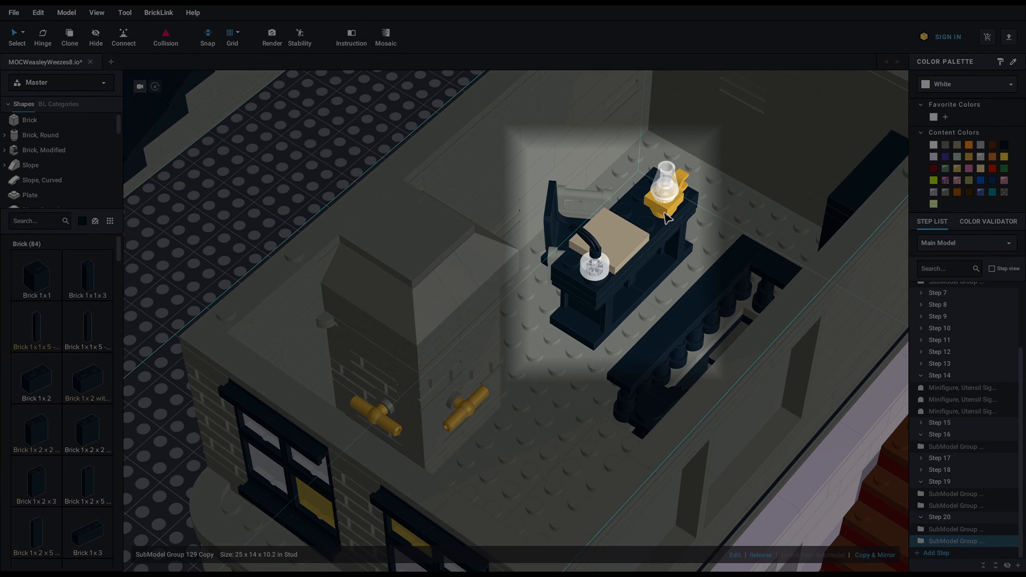
Step: Centre the view on the black glass-fronted cabinet in the grey building's upper room and examine its shelves
{"action": "right_click_drag", "start_coordinate": [568, 326], "coordinate": [645, 317]}
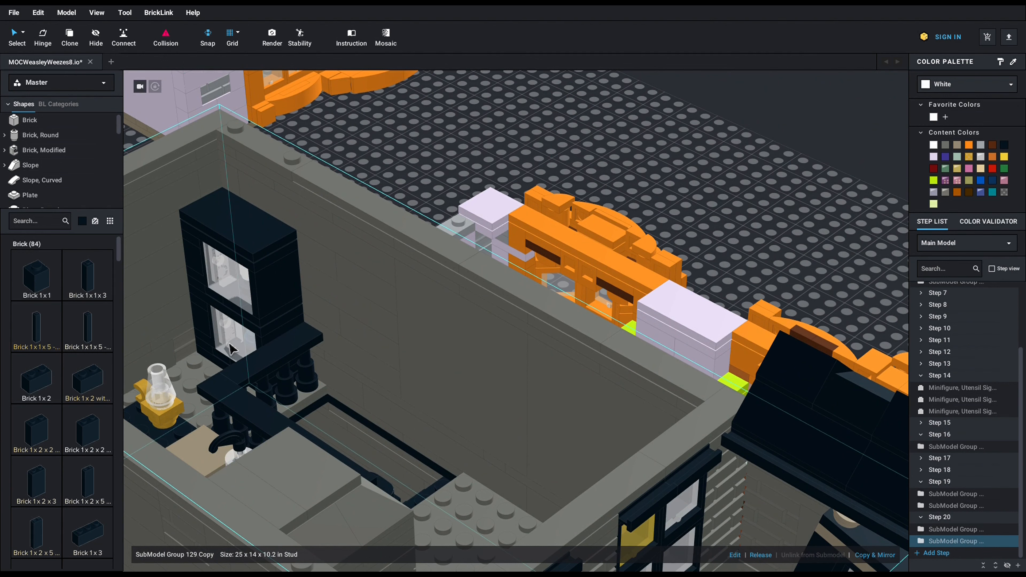
{"action": "right_click_drag", "start_coordinate": [242, 303], "coordinate": [165, 345]}
{"action": "right_click", "coordinate": [139, 404]}
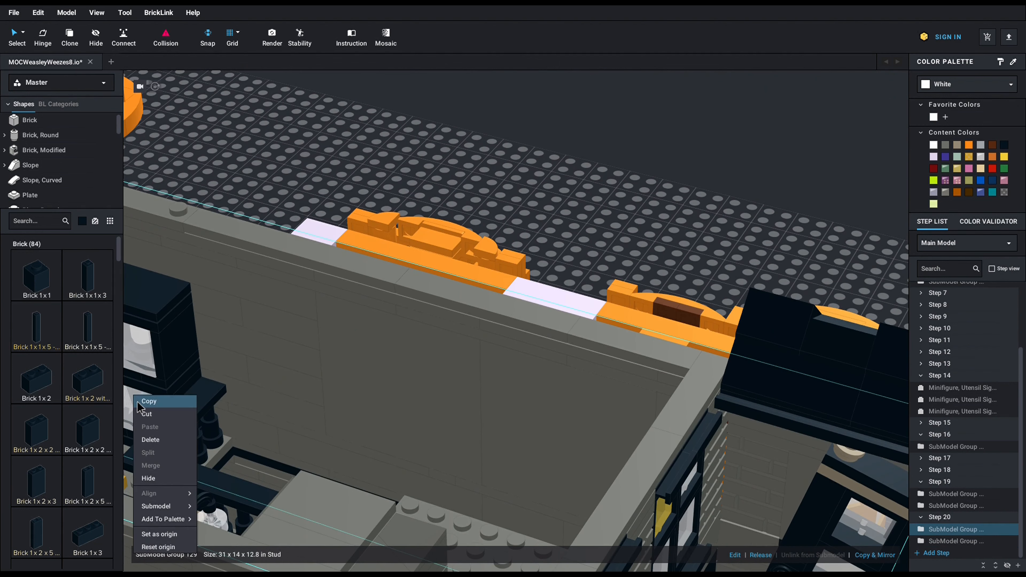
{"action": "left_click", "coordinate": [166, 541]}
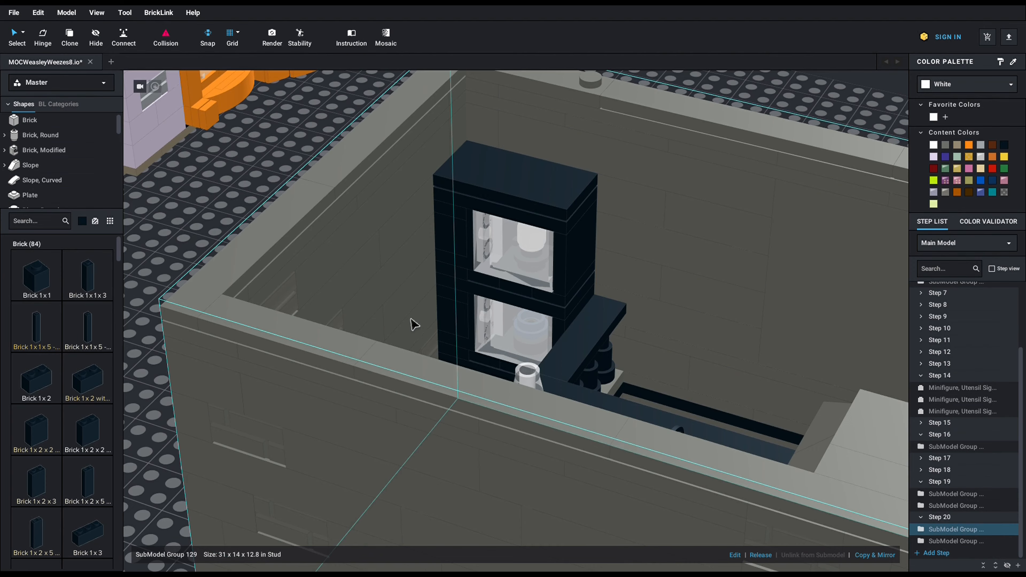
{"action": "scroll", "coordinate": [412, 323], "scroll_direction": "up", "scroll_amount": 6}
{"action": "scroll", "coordinate": [422, 331], "scroll_direction": "down", "scroll_amount": 5}
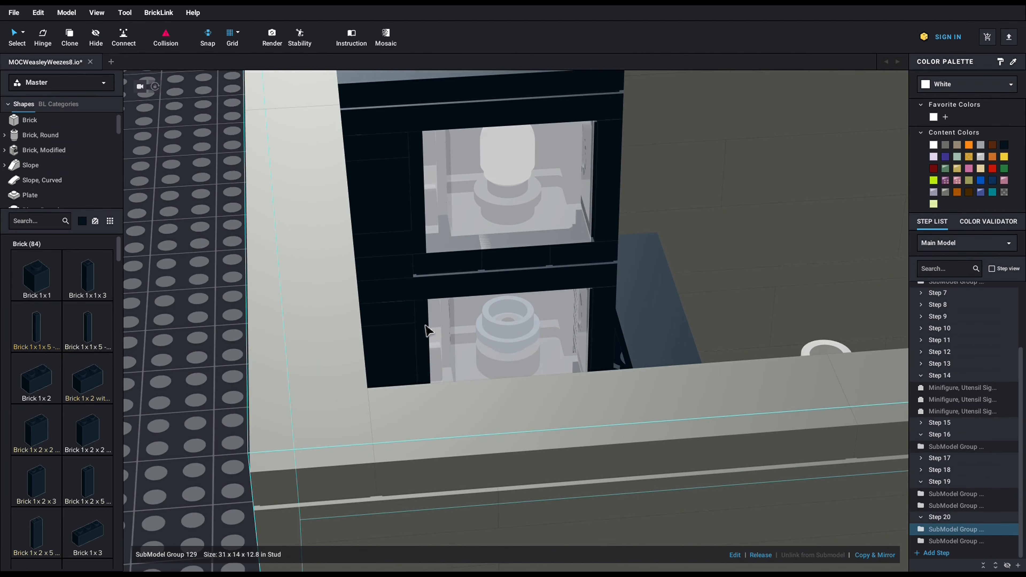
Step: Centre the view on the grey chimney block with gold wall fittings in the upper room and examine its sides
{"action": "right_click_drag", "start_coordinate": [419, 330], "coordinate": [317, 341]}
{"action": "scroll", "coordinate": [363, 337], "scroll_direction": "down", "scroll_amount": 6}
{"action": "scroll", "coordinate": [317, 341], "scroll_direction": "up", "scroll_amount": 3}
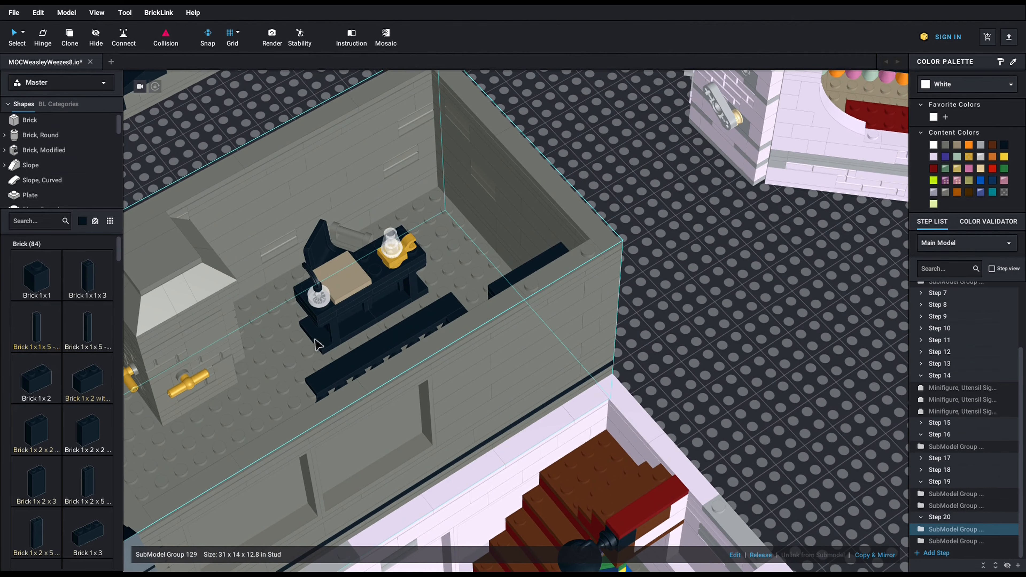
{"action": "right_click", "coordinate": [168, 356]}
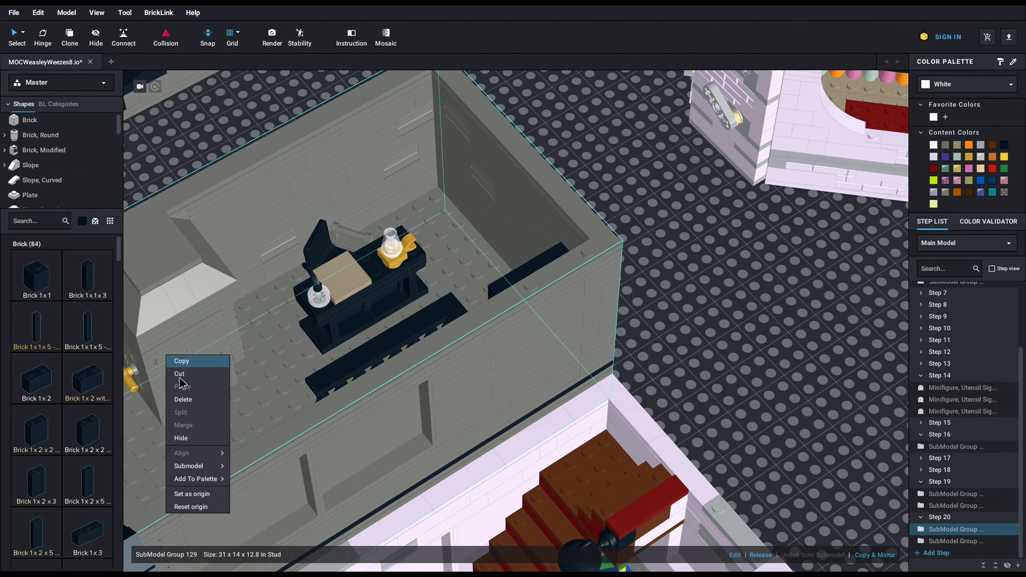
{"action": "left_click", "coordinate": [198, 494]}
{"action": "scroll", "coordinate": [530, 315], "scroll_direction": "up", "scroll_amount": 3}
{"action": "scroll", "coordinate": [527, 313], "scroll_direction": "up", "scroll_amount": 2}
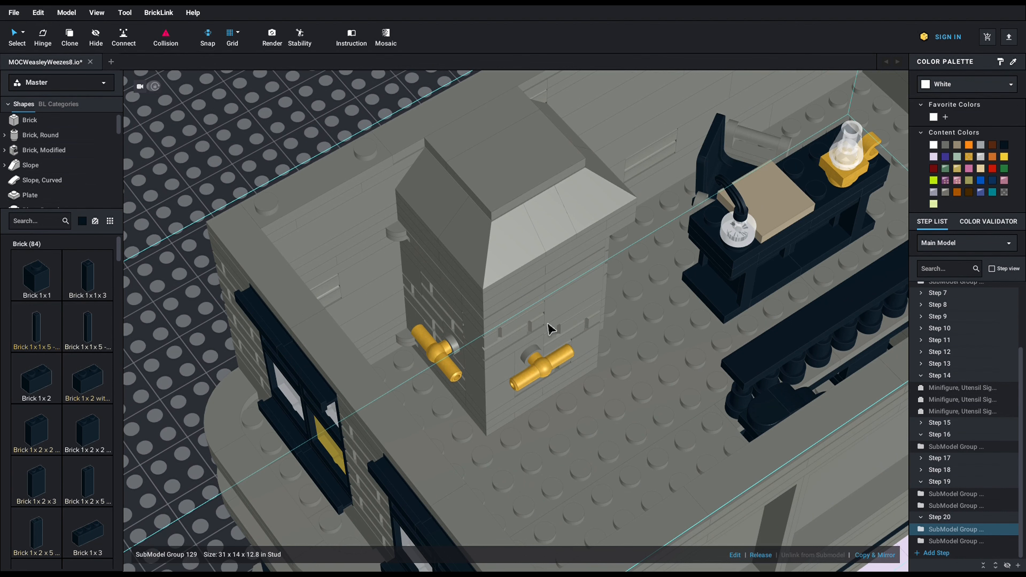
{"action": "right_click_drag", "start_coordinate": [548, 323], "coordinate": [543, 318]}
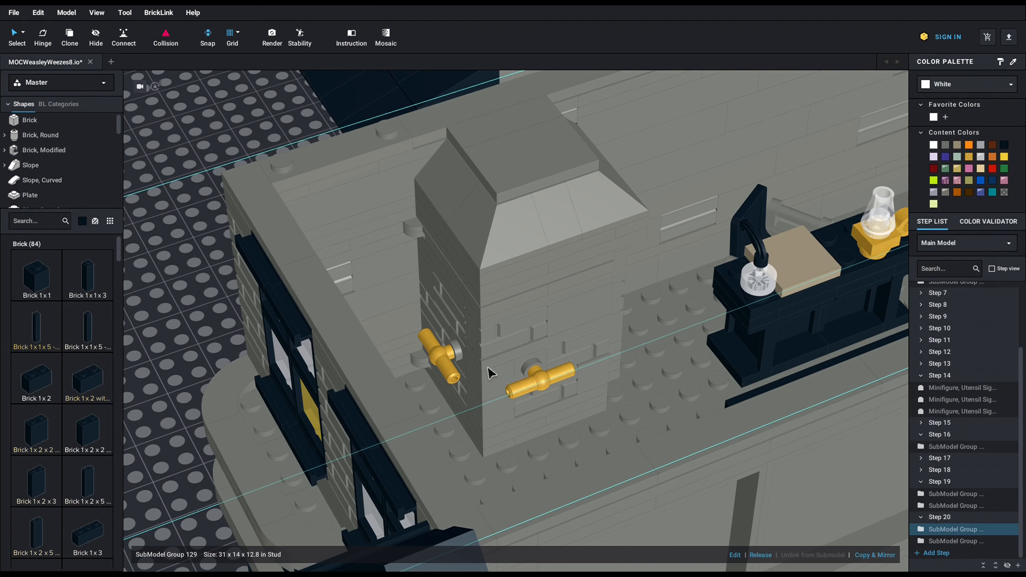
{"action": "scroll", "coordinate": [549, 334], "scroll_direction": "up", "scroll_amount": 2}
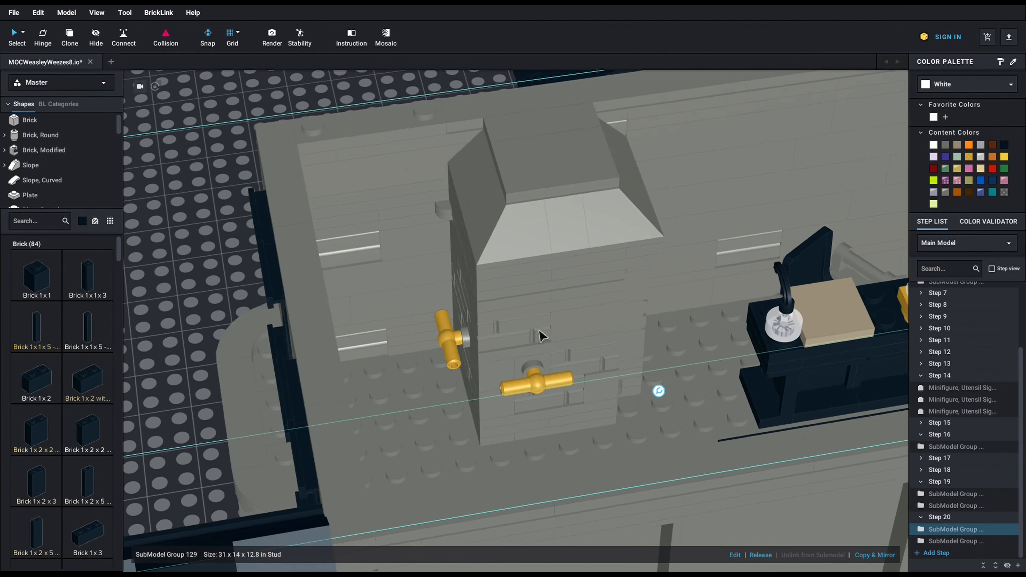
{"action": "right_click_drag", "start_coordinate": [539, 330], "coordinate": [499, 335]}
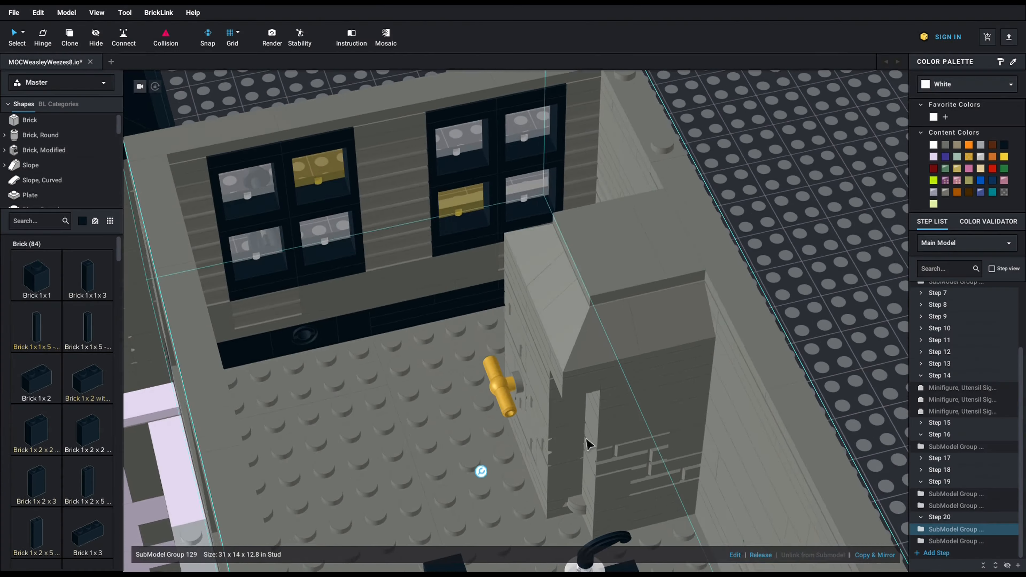
Step: Examine the chimney block's gold fittings and sloped top from several sides, together with the surrounding upper room and front windows
{"action": "right_click_drag", "start_coordinate": [588, 442], "coordinate": [632, 442]}
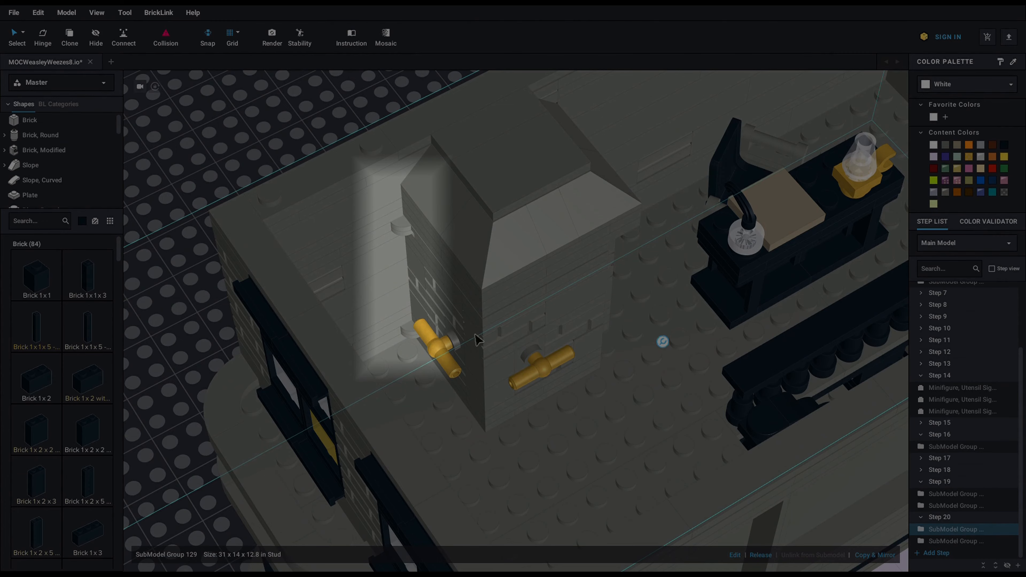
{"action": "mouse_move", "coordinate": [610, 369]}
{"action": "right_mouse_down"}
{"action": "mouse_move", "coordinate": [575, 366]}
{"action": "mouse_move", "coordinate": [619, 367]}
{"action": "right_mouse_up"}
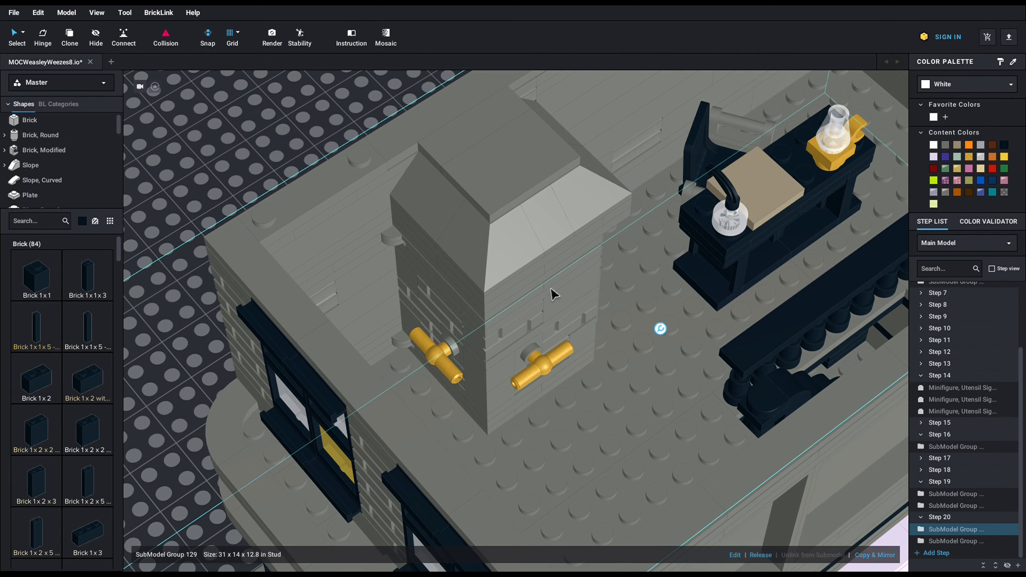
{"action": "scroll", "coordinate": [554, 294], "scroll_direction": "down", "scroll_amount": 5}
{"action": "scroll", "coordinate": [552, 291], "scroll_direction": "up", "scroll_amount": 3}
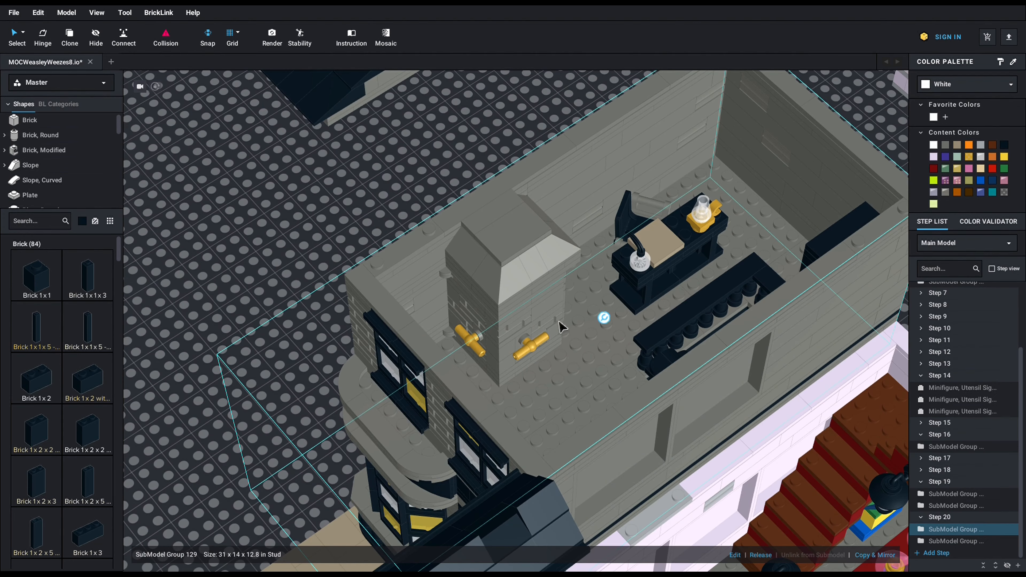
{"action": "right_click_drag", "start_coordinate": [558, 321], "coordinate": [576, 320]}
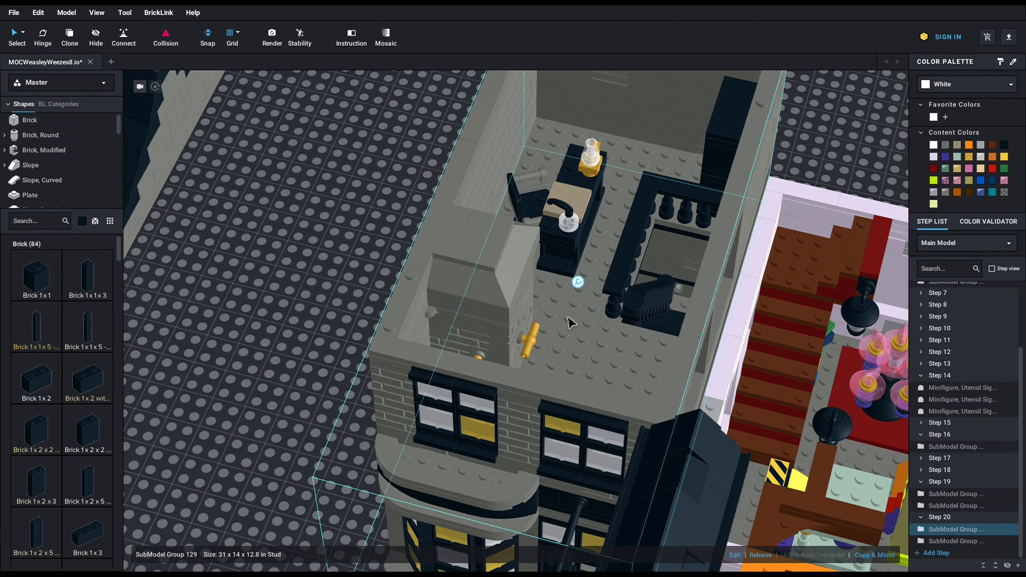
{"action": "scroll", "coordinate": [524, 313], "scroll_direction": "up", "scroll_amount": 4}
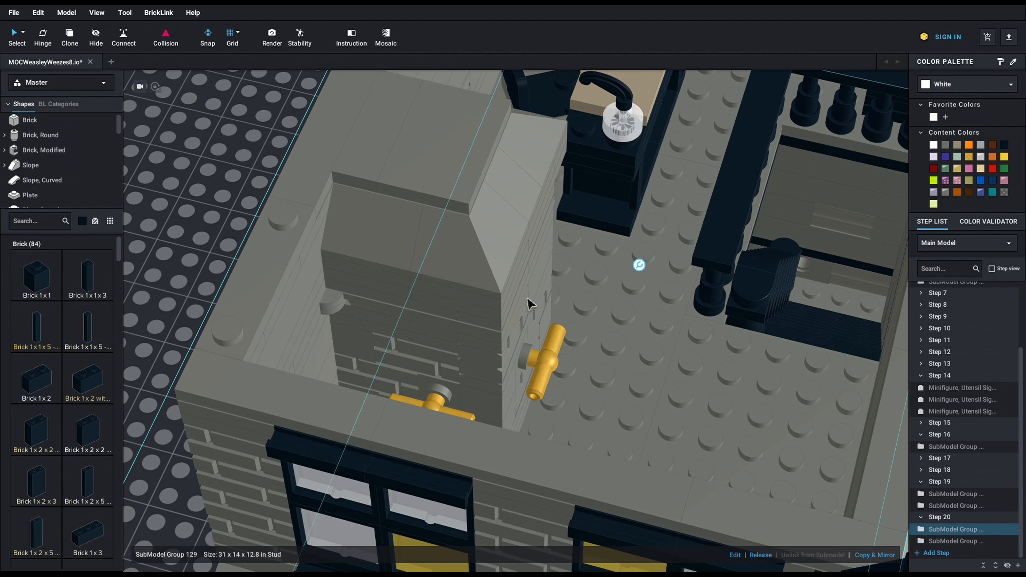
{"action": "scroll", "coordinate": [528, 301], "scroll_direction": "down", "scroll_amount": 5}
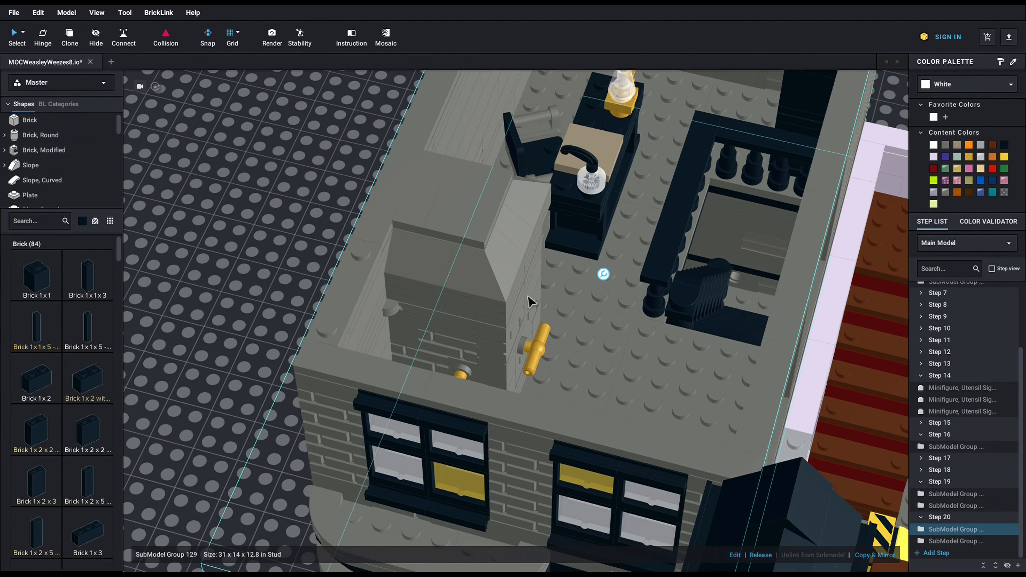
{"action": "scroll", "coordinate": [537, 355], "scroll_direction": "up", "scroll_amount": 3}
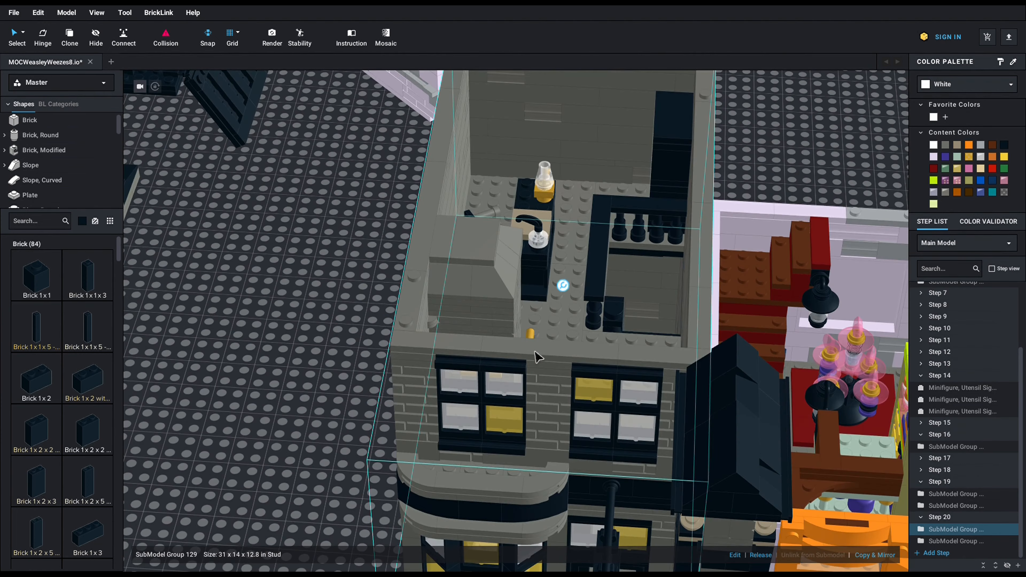
Step: Lift the grey building's upper storey off and place it on the baseplate beside the building, exposing the ground floor
{"action": "scroll", "coordinate": [534, 356], "scroll_direction": "down", "scroll_amount": 5}
{"action": "scroll", "coordinate": [527, 279], "scroll_direction": "up", "scroll_amount": 2}
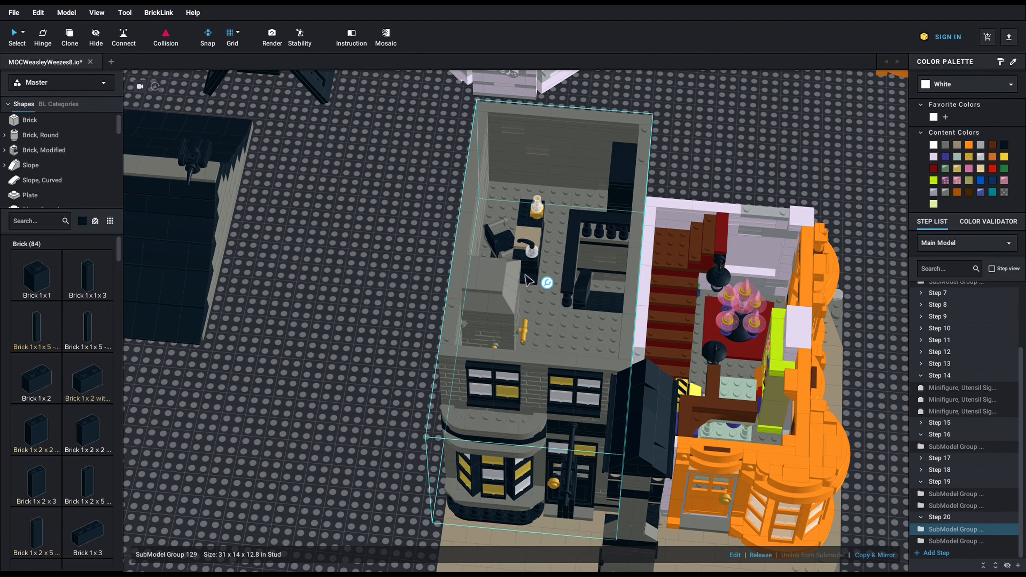
{"action": "scroll", "coordinate": [537, 254], "scroll_direction": "down", "scroll_amount": 4}
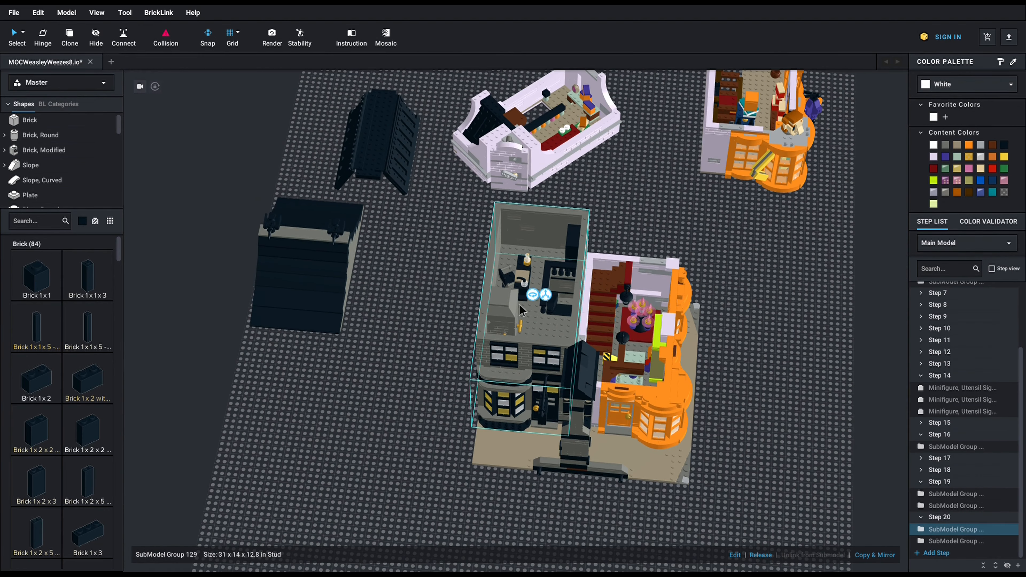
{"action": "left_click_drag", "start_coordinate": [538, 333], "coordinate": [218, 466]}
{"action": "scroll", "coordinate": [575, 330], "scroll_direction": "up", "scroll_amount": 6}
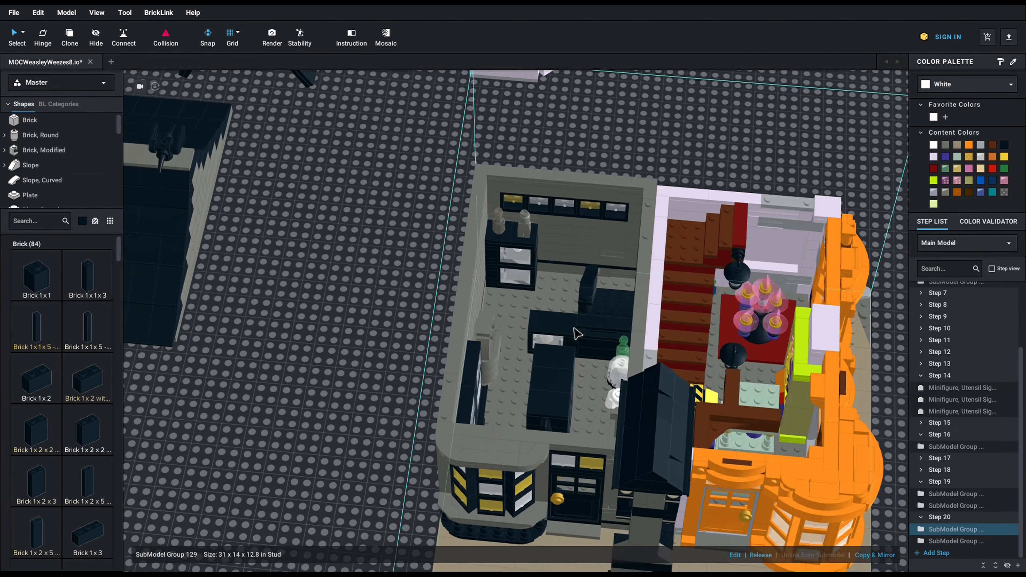
Step: Set the ground floor part beside the black staircase as the view origin and examine the shelf with the glass dome and green bottle
{"action": "scroll", "coordinate": [571, 324], "scroll_direction": "up", "scroll_amount": 2}
{"action": "right_click_drag", "start_coordinate": [571, 332], "coordinate": [635, 326]}
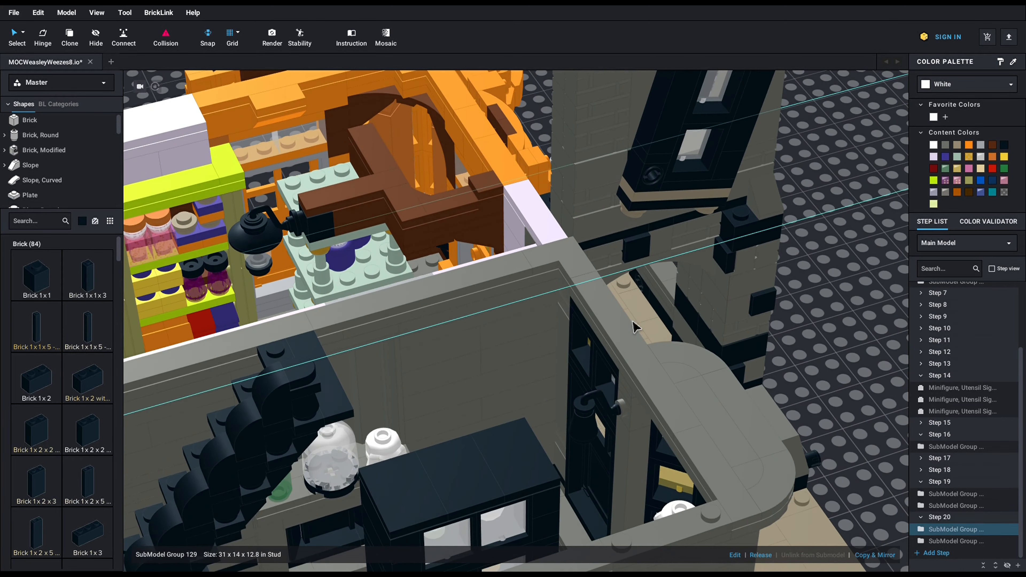
{"action": "right_click", "coordinate": [346, 532]}
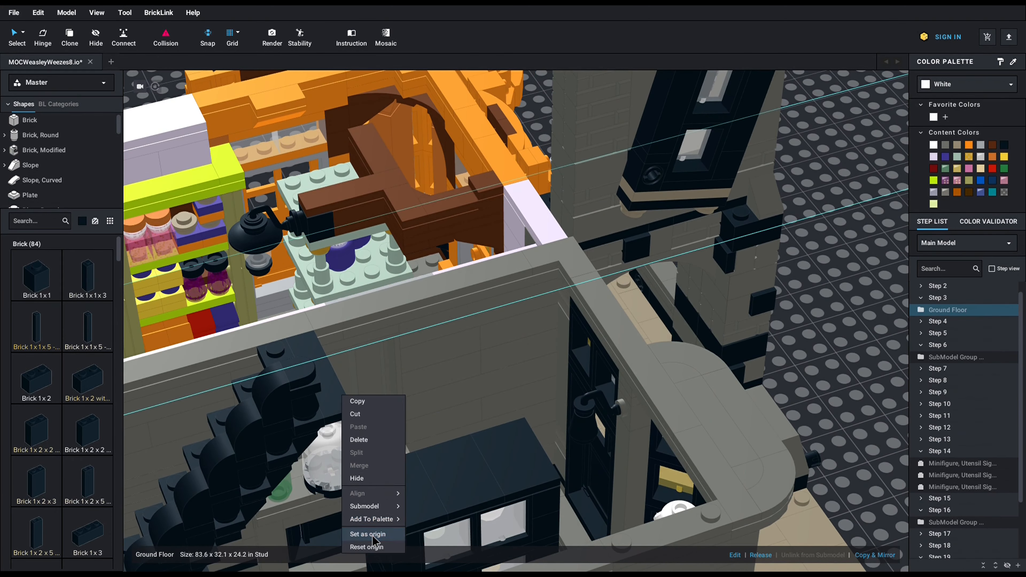
{"action": "left_click", "coordinate": [374, 534]}
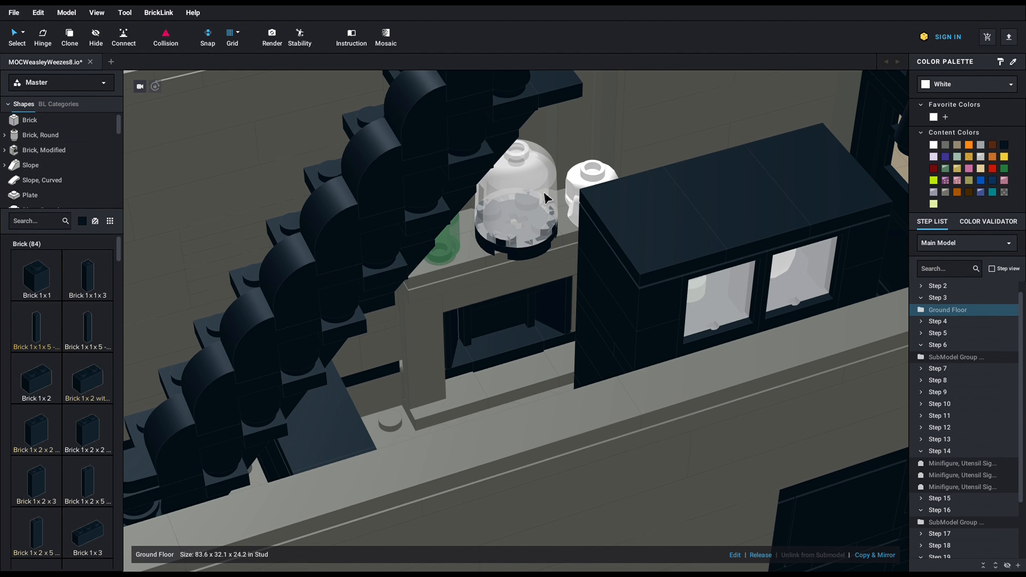
{"action": "scroll", "coordinate": [544, 195], "scroll_direction": "down", "scroll_amount": 5}
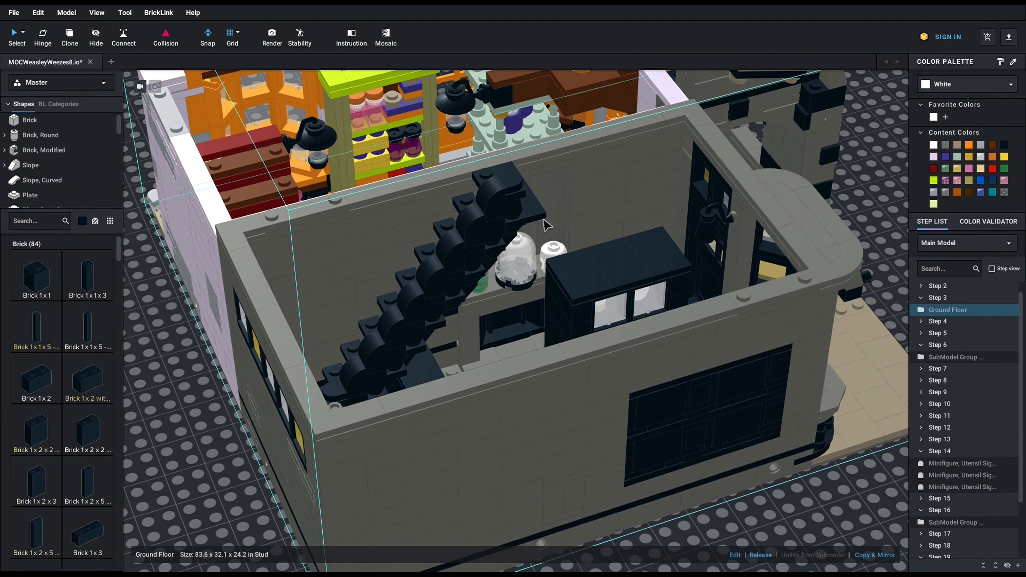
{"action": "scroll", "coordinate": [545, 225], "scroll_direction": "up", "scroll_amount": 6}
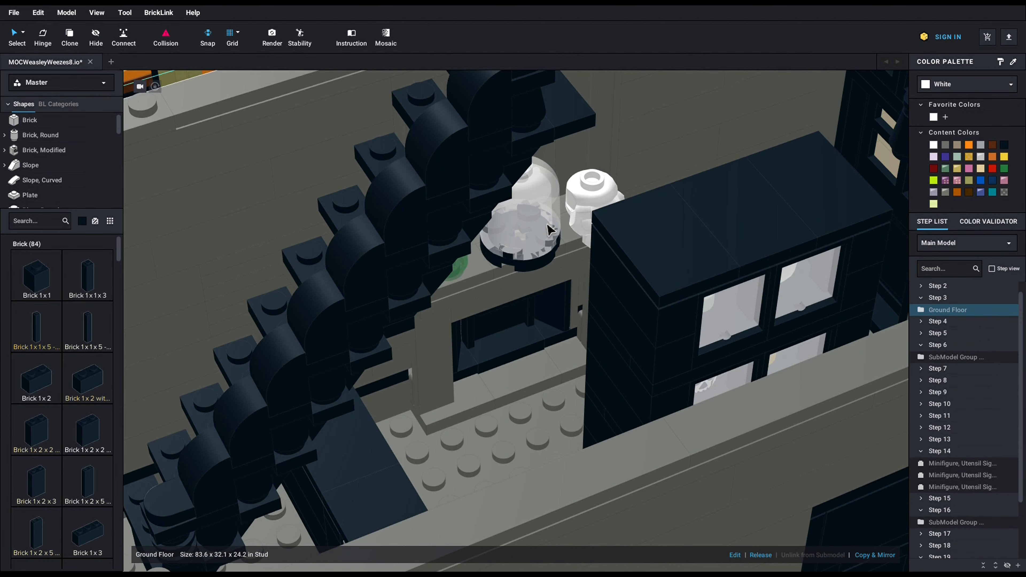
{"action": "mouse_move", "coordinate": [547, 224]}
{"action": "right_mouse_down"}
{"action": "mouse_move", "coordinate": [559, 223]}
{"action": "mouse_move", "coordinate": [540, 227]}
{"action": "right_mouse_up"}
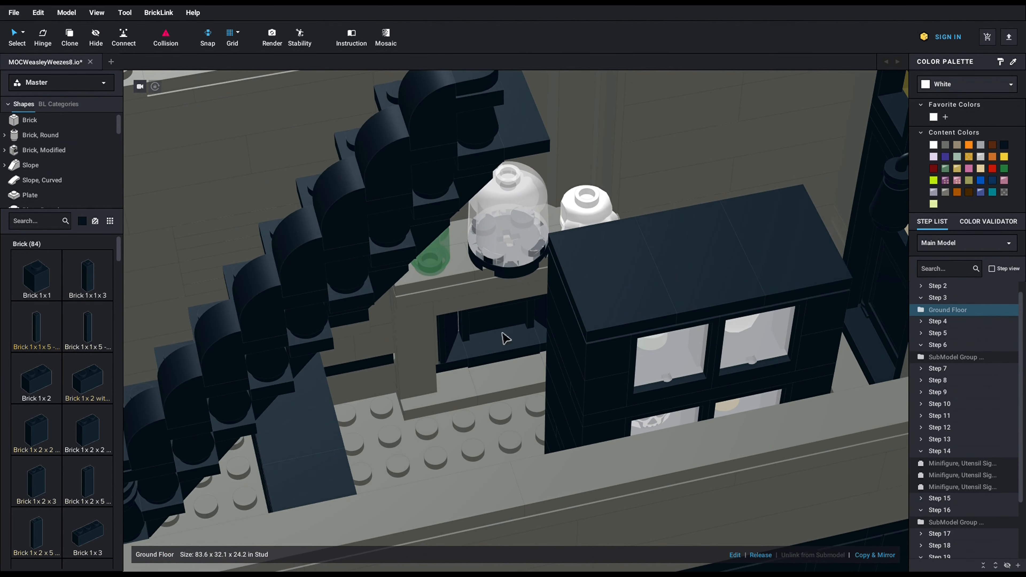
Step: Set the tall black cabinet on the grey building's ground floor as the view origin and examine the glass-fronted cabinets around it
{"action": "right_click_drag", "start_coordinate": [517, 364], "coordinate": [329, 312]}
{"action": "scroll", "coordinate": [497, 375], "scroll_direction": "down", "scroll_amount": 3}
{"action": "right_click_drag", "start_coordinate": [420, 136], "coordinate": [418, 137]}
{"action": "right_click", "coordinate": [416, 138]}
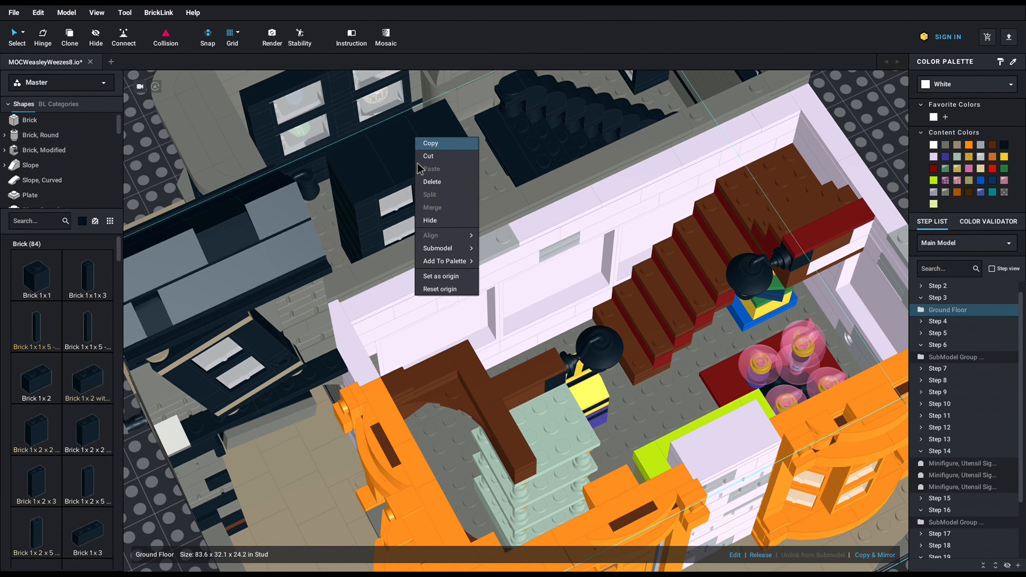
{"action": "left_click", "coordinate": [440, 276]}
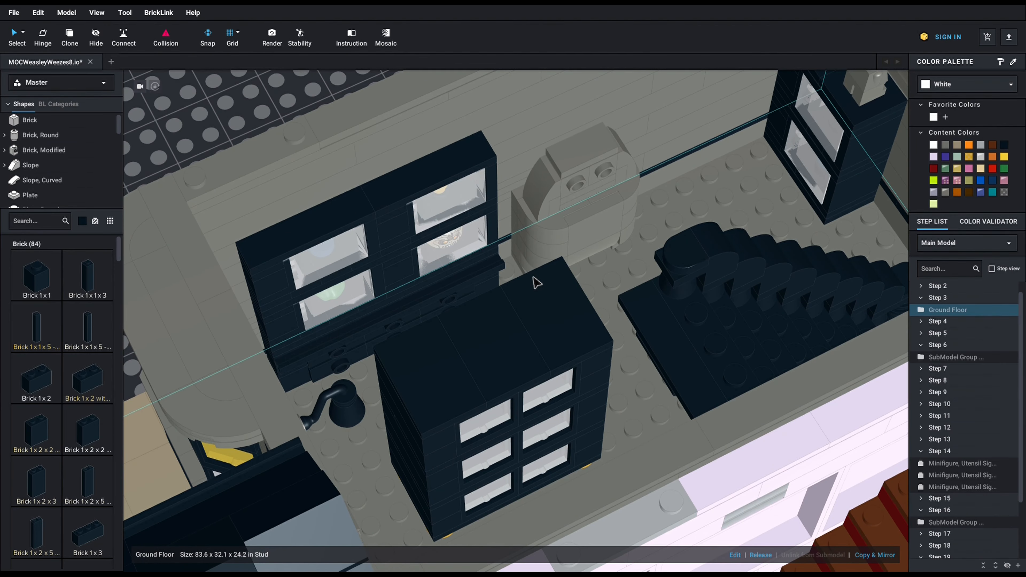
{"action": "right_click_drag", "start_coordinate": [534, 277], "coordinate": [543, 256]}
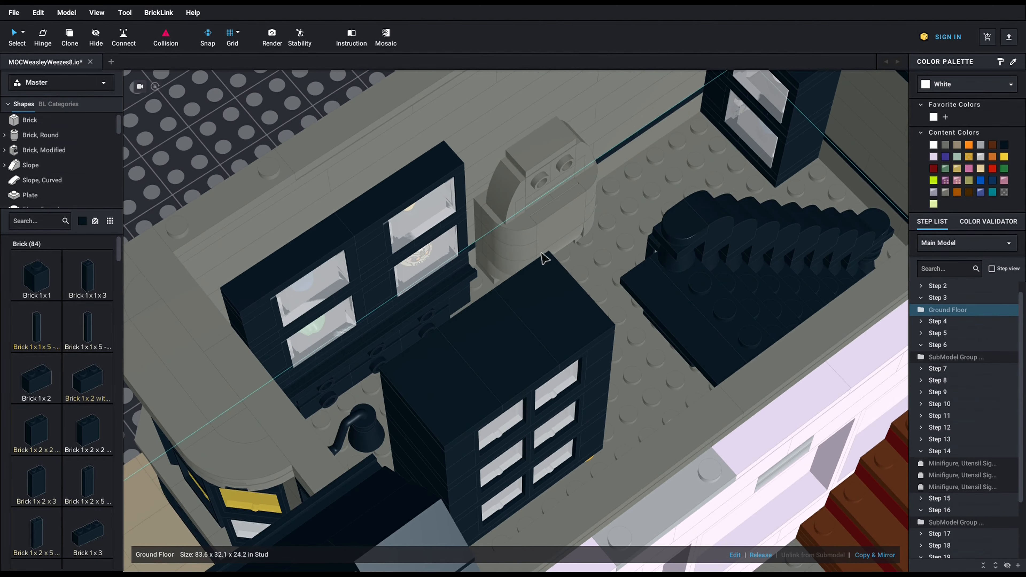
{"action": "mouse_move", "coordinate": [545, 219]}
{"action": "right_mouse_down"}
{"action": "mouse_move", "coordinate": [568, 213]}
{"action": "mouse_move", "coordinate": [557, 220]}
{"action": "right_mouse_up"}
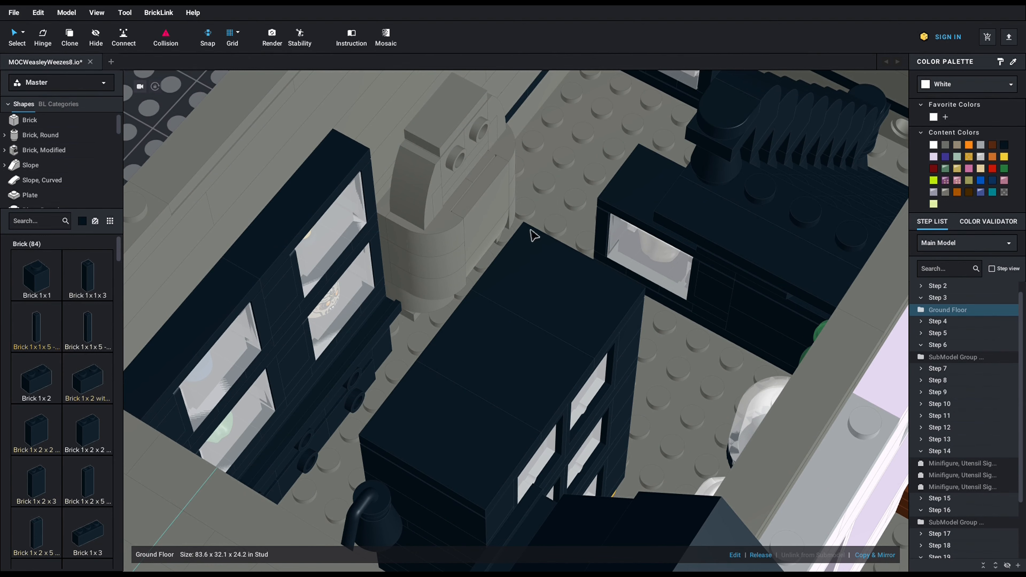
{"action": "right_click_drag", "start_coordinate": [530, 229], "coordinate": [534, 222]}
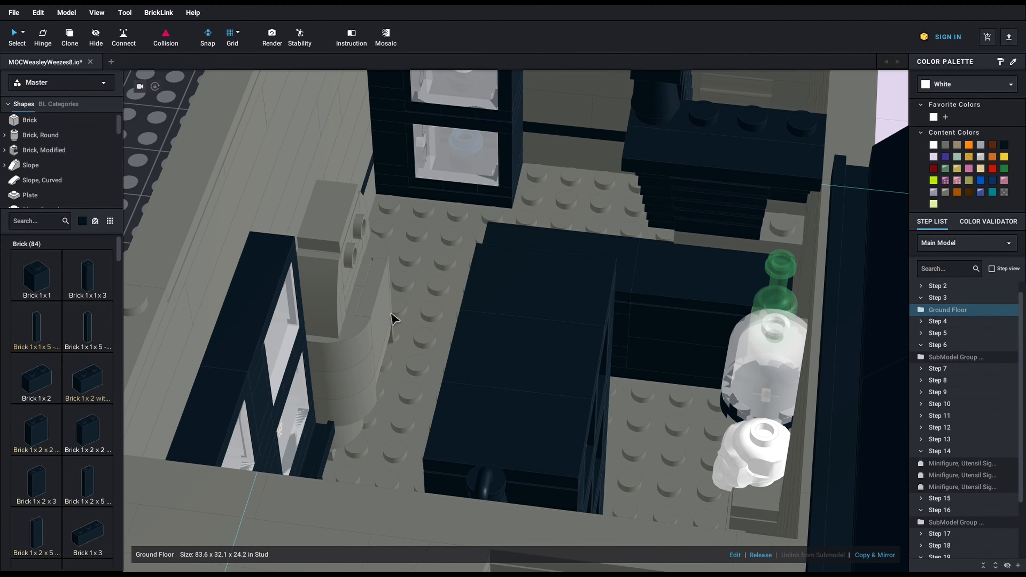
Step: Examine the rounded grey fixture beside the wall cabinet, the skull and glass dome display, and the skeleton by the bay window
{"action": "scroll", "coordinate": [374, 319], "scroll_direction": "up", "scroll_amount": 5}
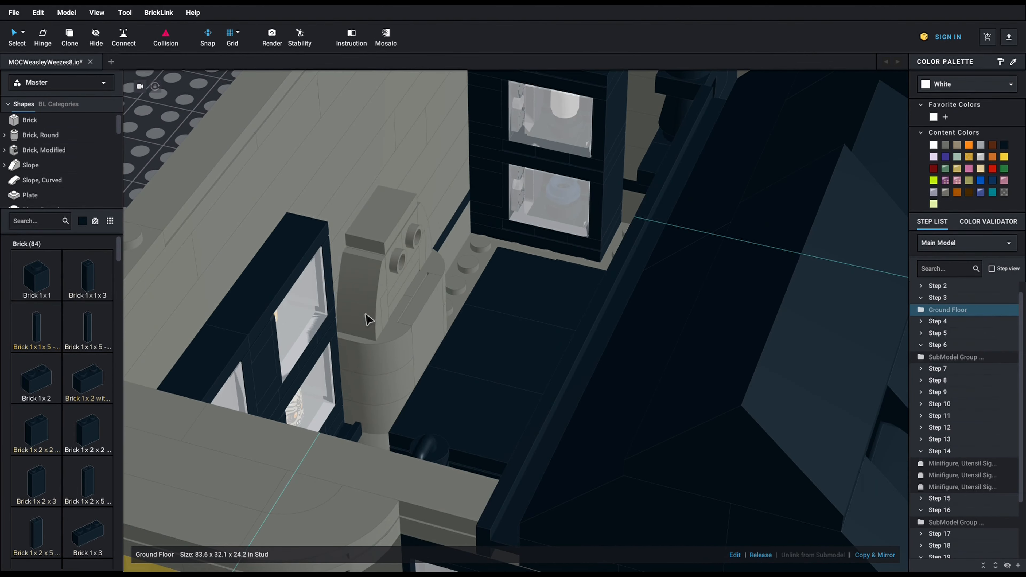
{"action": "scroll", "coordinate": [373, 318], "scroll_direction": "down", "scroll_amount": 3}
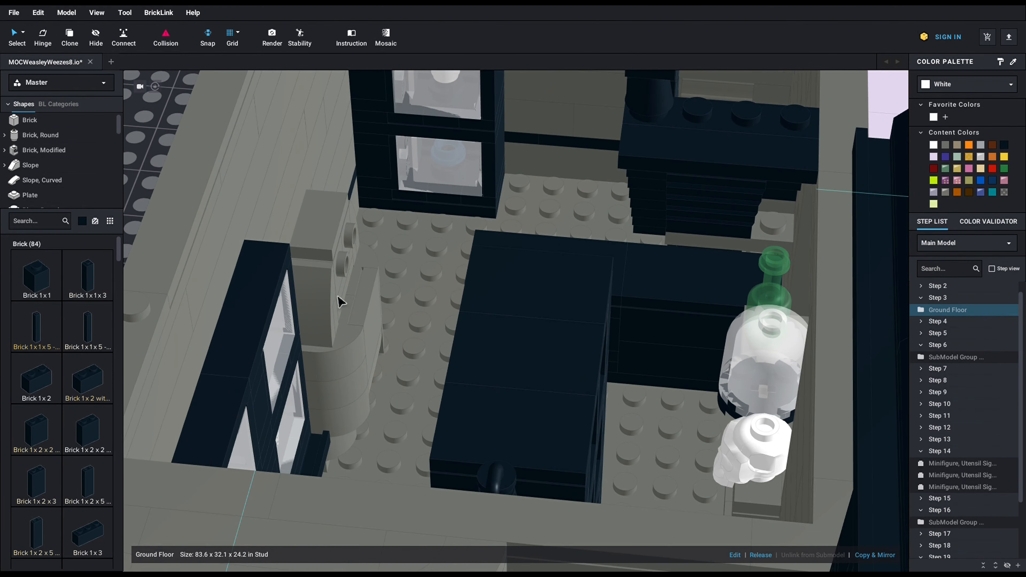
{"action": "scroll", "coordinate": [356, 310], "scroll_direction": "up", "scroll_amount": 2}
{"action": "right_click_drag", "start_coordinate": [364, 317], "coordinate": [505, 282]}
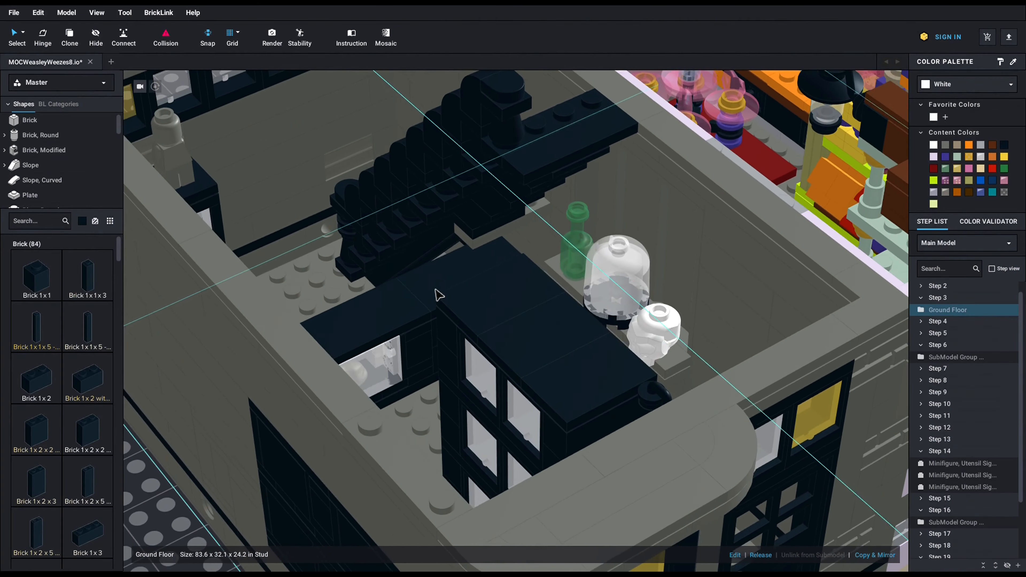
{"action": "right_click_drag", "start_coordinate": [438, 295], "coordinate": [440, 296]}
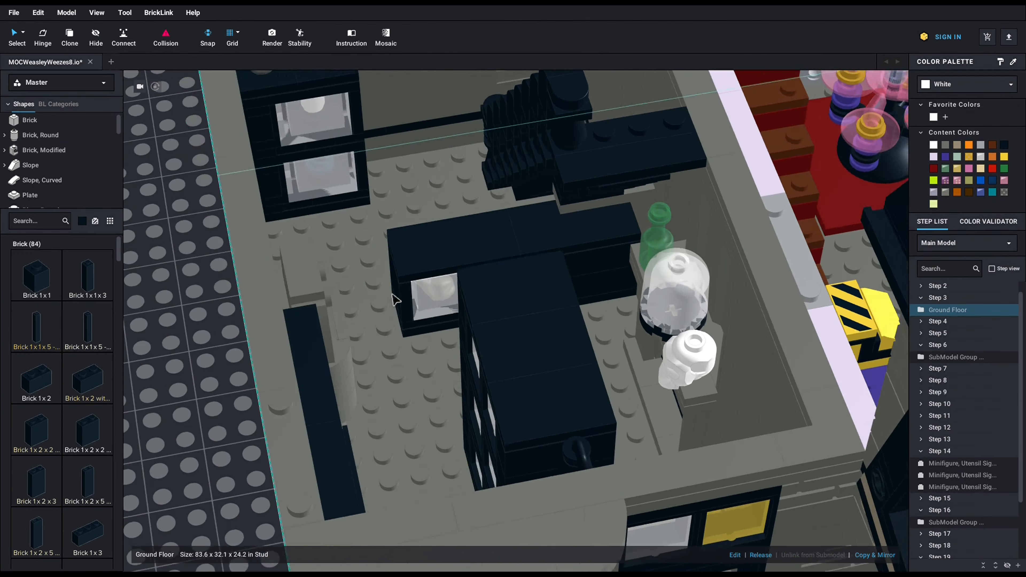
{"action": "right_click_drag", "start_coordinate": [395, 300], "coordinate": [438, 268]}
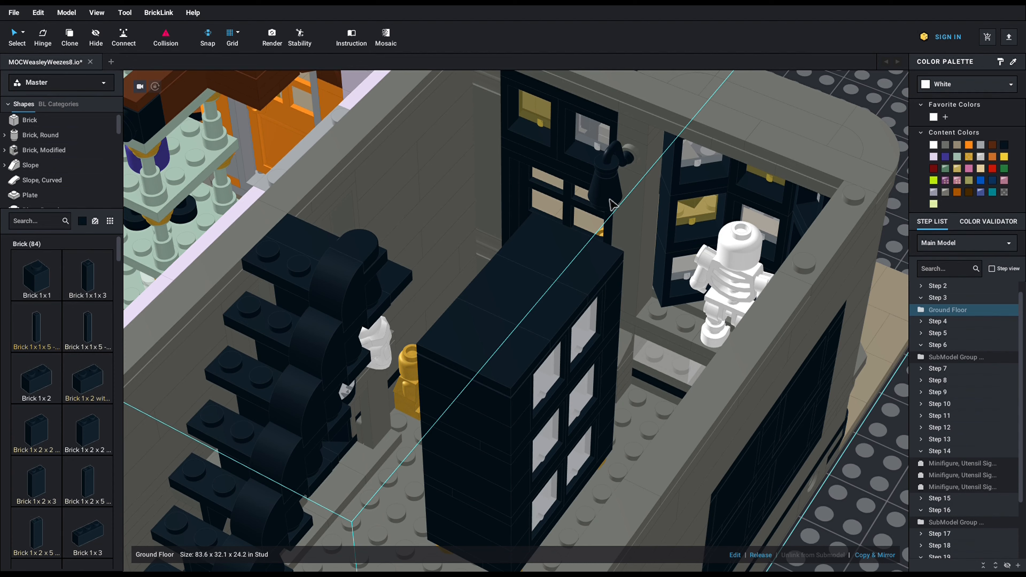
{"action": "scroll", "coordinate": [615, 202], "scroll_direction": "down", "scroll_amount": 3}
{"action": "right_click_drag", "start_coordinate": [613, 201], "coordinate": [635, 284]}
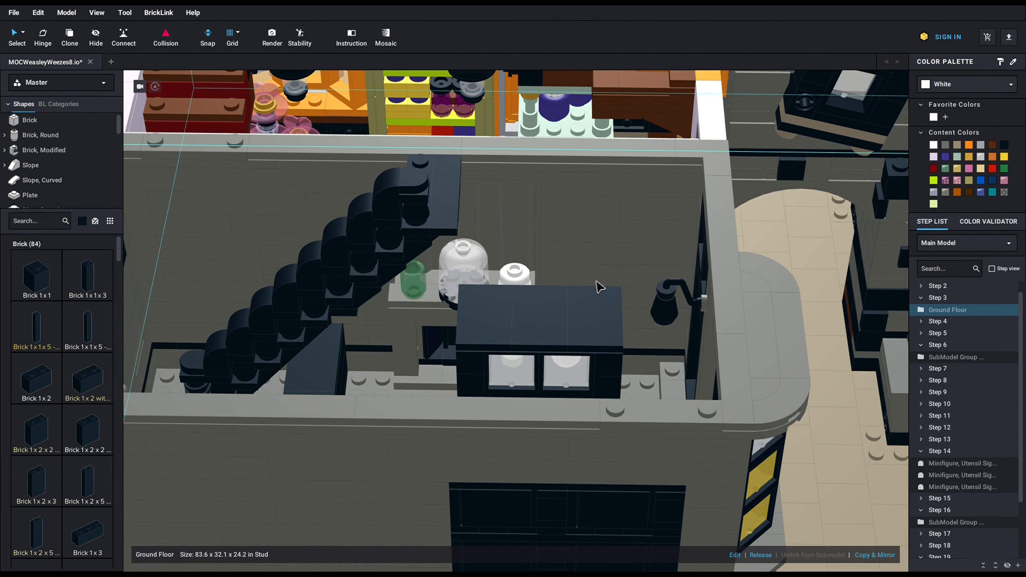
Step: Examine the black staircase and the display shelf beneath it from the side of the grey building's ground floor
{"action": "scroll", "coordinate": [601, 286], "scroll_direction": "down", "scroll_amount": 5}
{"action": "right_click_drag", "start_coordinate": [601, 286], "coordinate": [341, 351]}
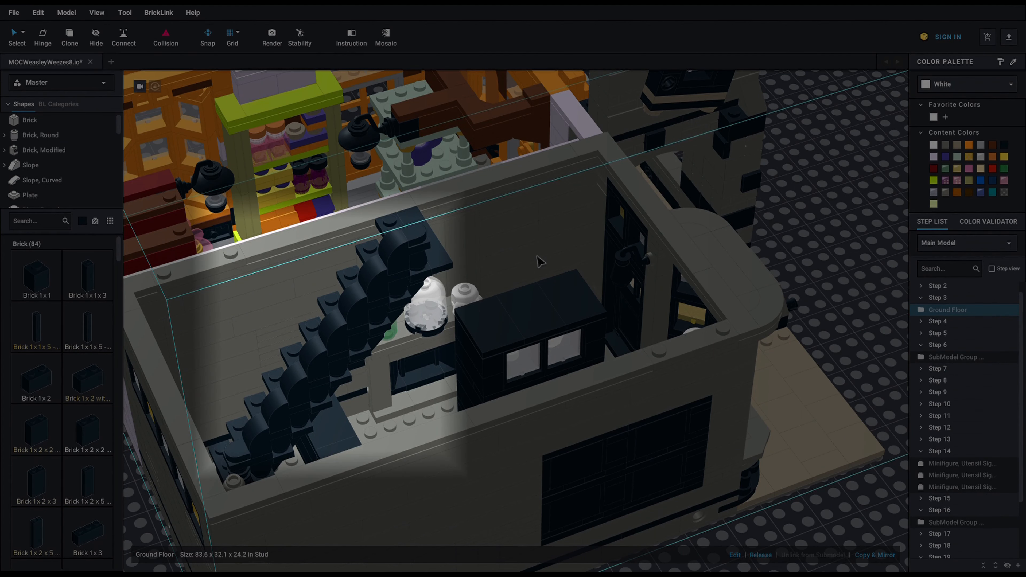
{"action": "scroll", "coordinate": [530, 265], "scroll_direction": "up", "scroll_amount": 2}
{"action": "scroll", "coordinate": [530, 265], "scroll_direction": "down", "scroll_amount": 3}
{"action": "right_click_drag", "start_coordinate": [530, 265], "coordinate": [531, 257]}
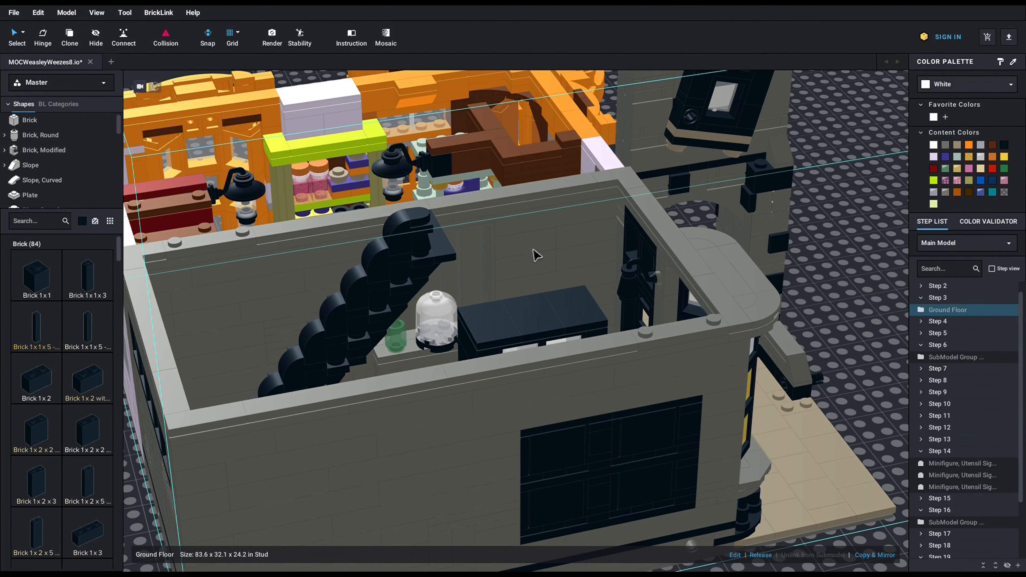
{"action": "scroll", "coordinate": [391, 253], "scroll_direction": "up", "scroll_amount": 2}
{"action": "mouse_move", "coordinate": [396, 257]}
{"action": "right_mouse_down"}
{"action": "mouse_move", "coordinate": [403, 254]}
{"action": "mouse_move", "coordinate": [385, 261]}
{"action": "mouse_move", "coordinate": [423, 265]}
{"action": "mouse_move", "coordinate": [386, 263]}
{"action": "right_mouse_up"}
{"action": "scroll", "coordinate": [430, 267], "scroll_direction": "up", "scroll_amount": 2}
{"action": "scroll", "coordinate": [430, 266], "scroll_direction": "down", "scroll_amount": 2}
{"action": "scroll", "coordinate": [387, 264], "scroll_direction": "down", "scroll_amount": 3}
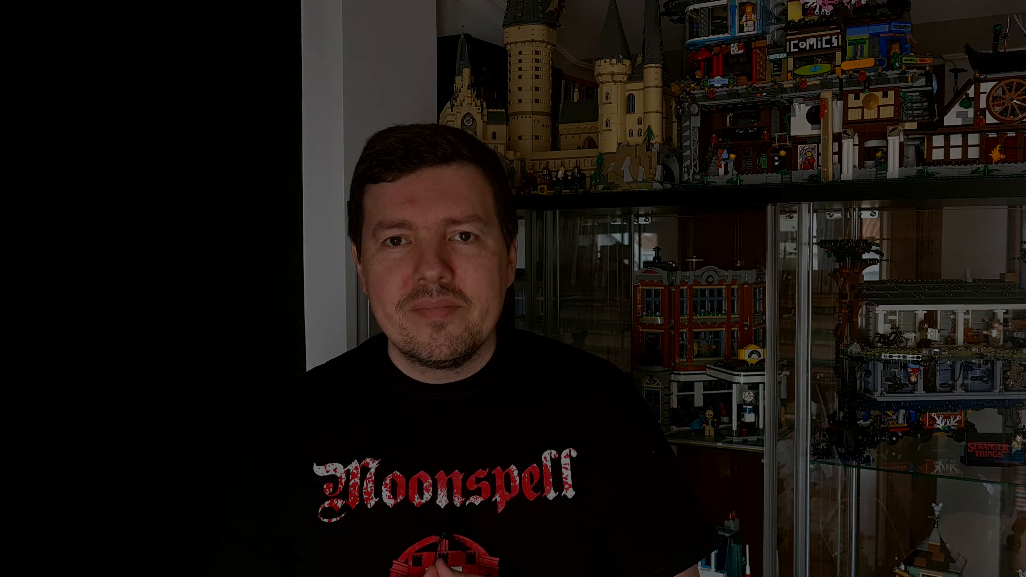